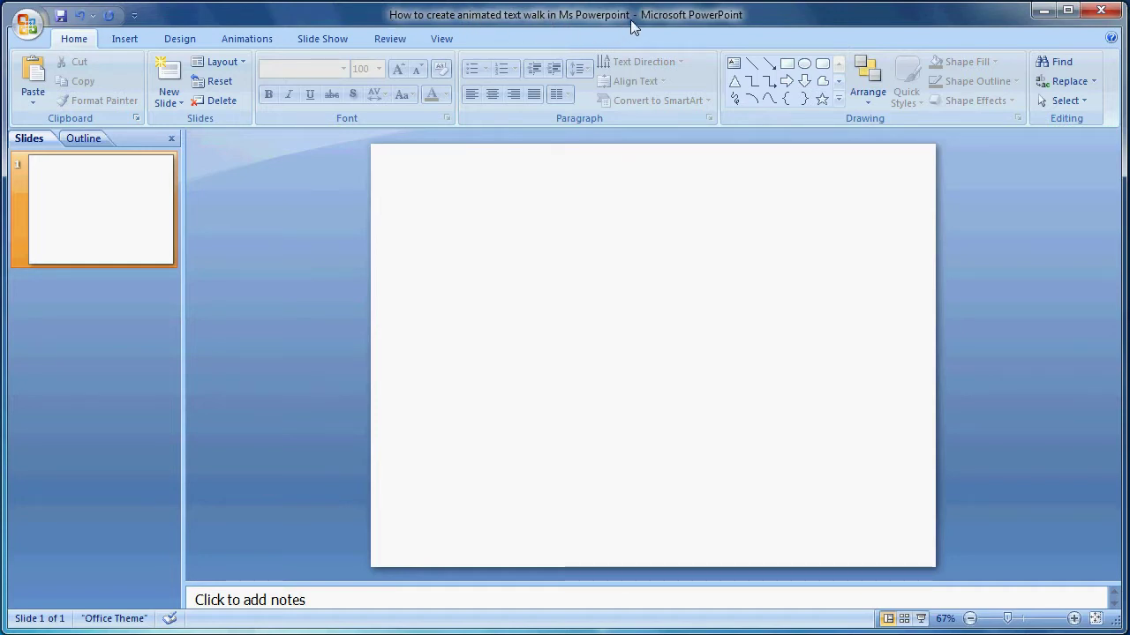
- Browse the Design tab's presentation themes, then close the gallery without applying one
left_click(177, 38)
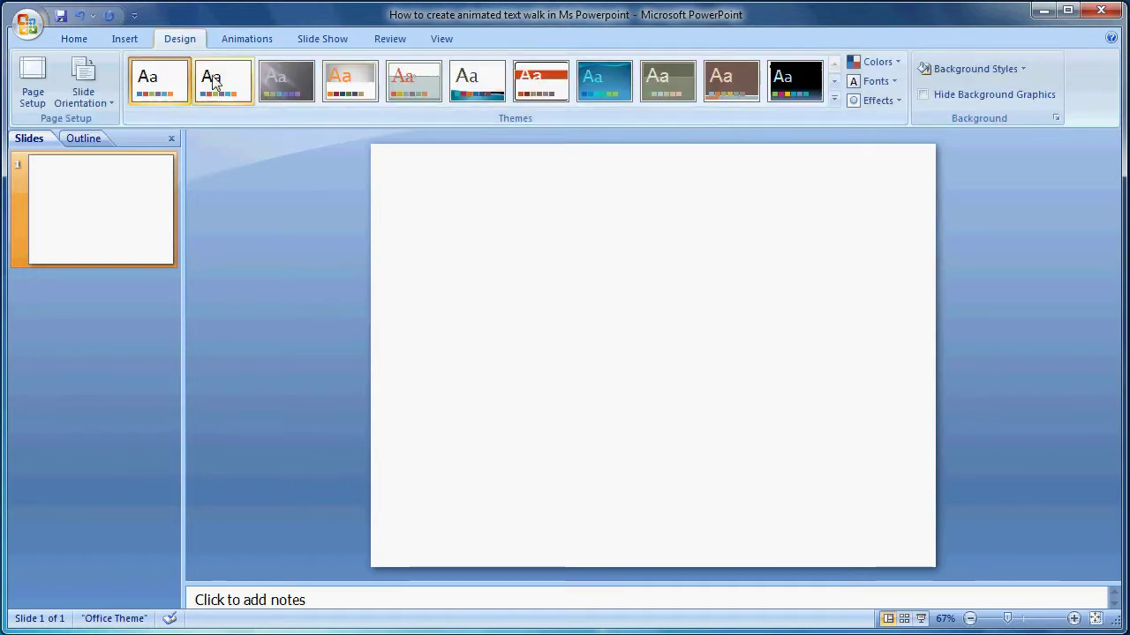
left_click(834, 100)
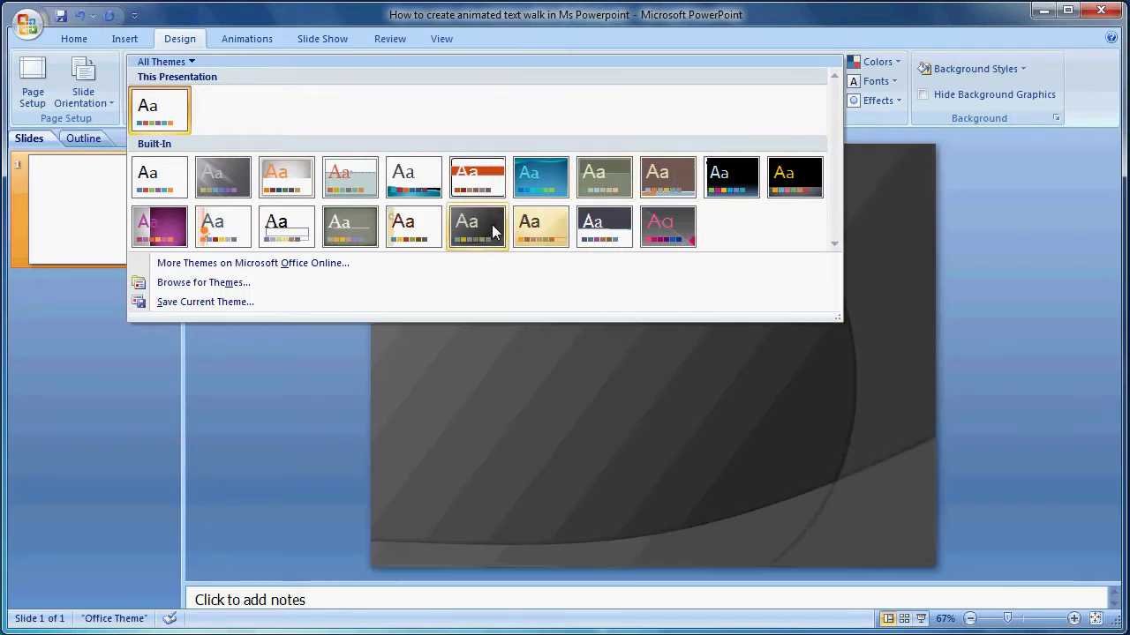
left_click(970, 177)
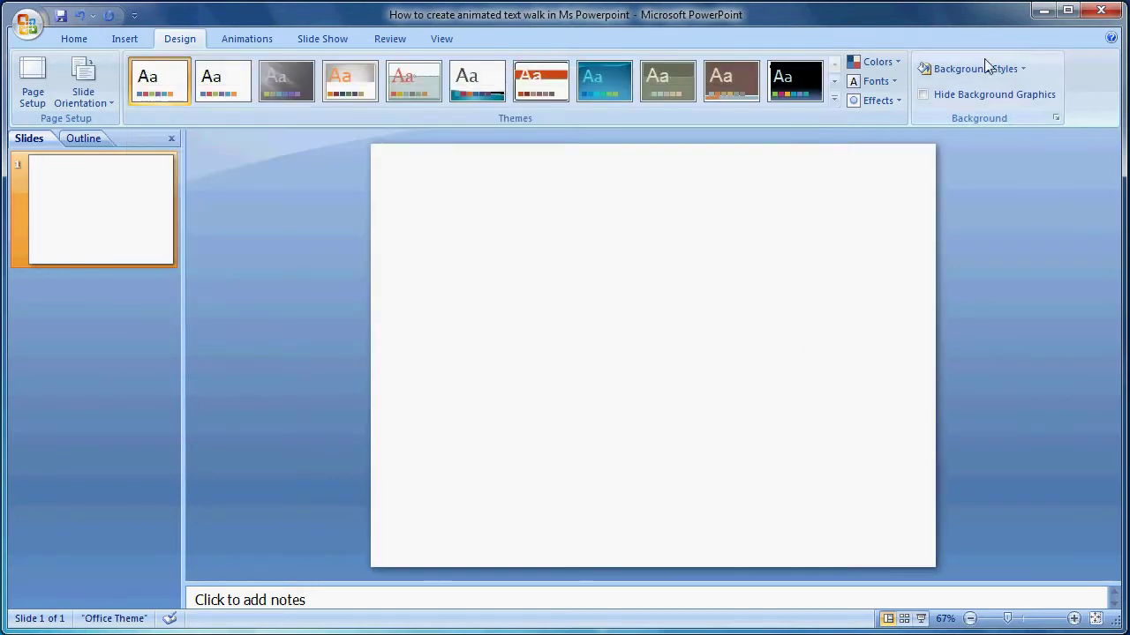
- Apply a solid dark blue background fill to all slides
left_click(1021, 71)
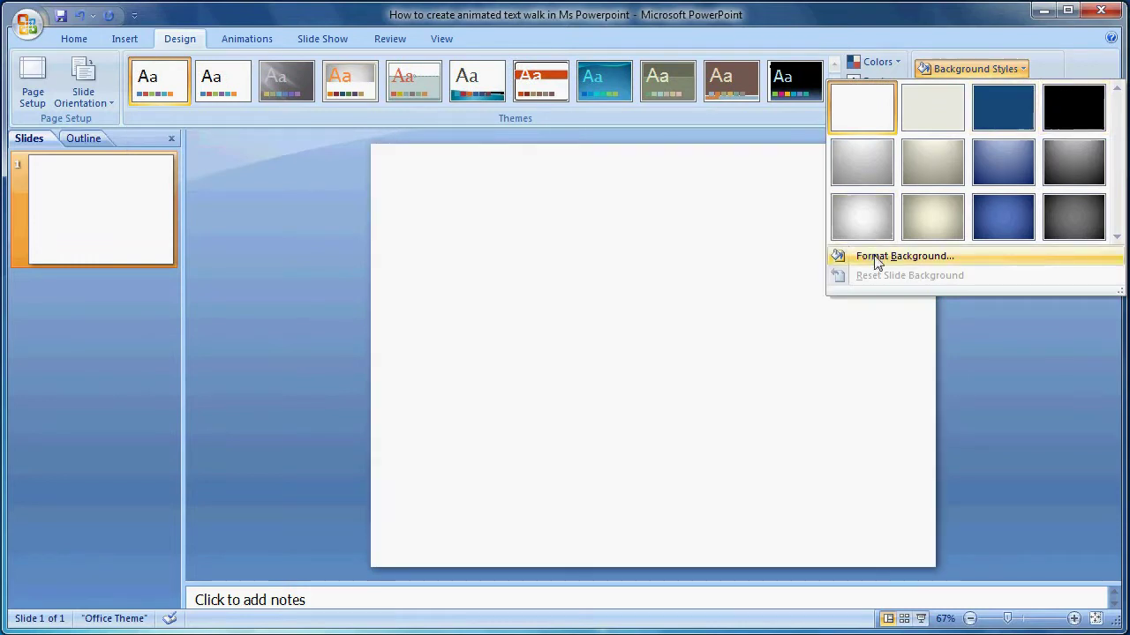
left_click(876, 256)
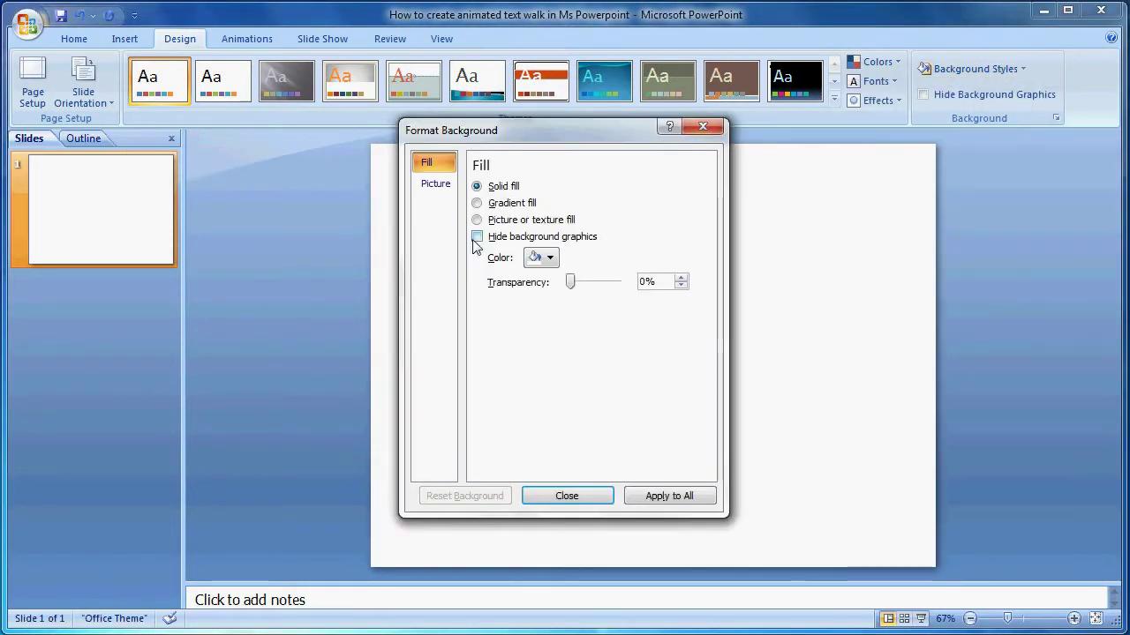
left_click(536, 260)
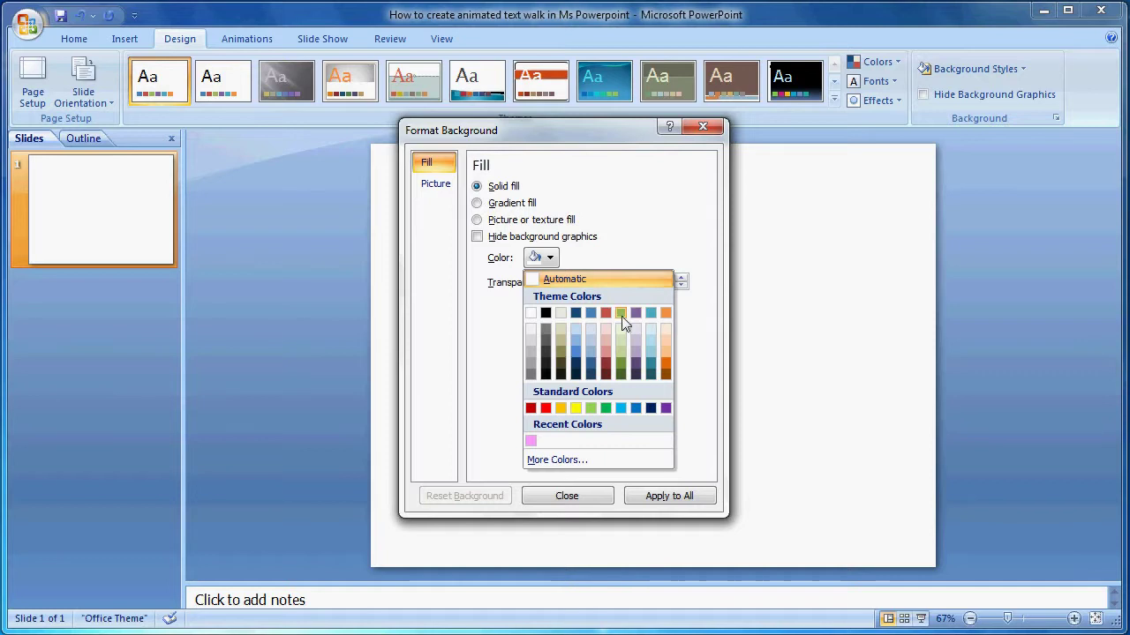
left_click(576, 313)
left_click(679, 497)
left_click(597, 495)
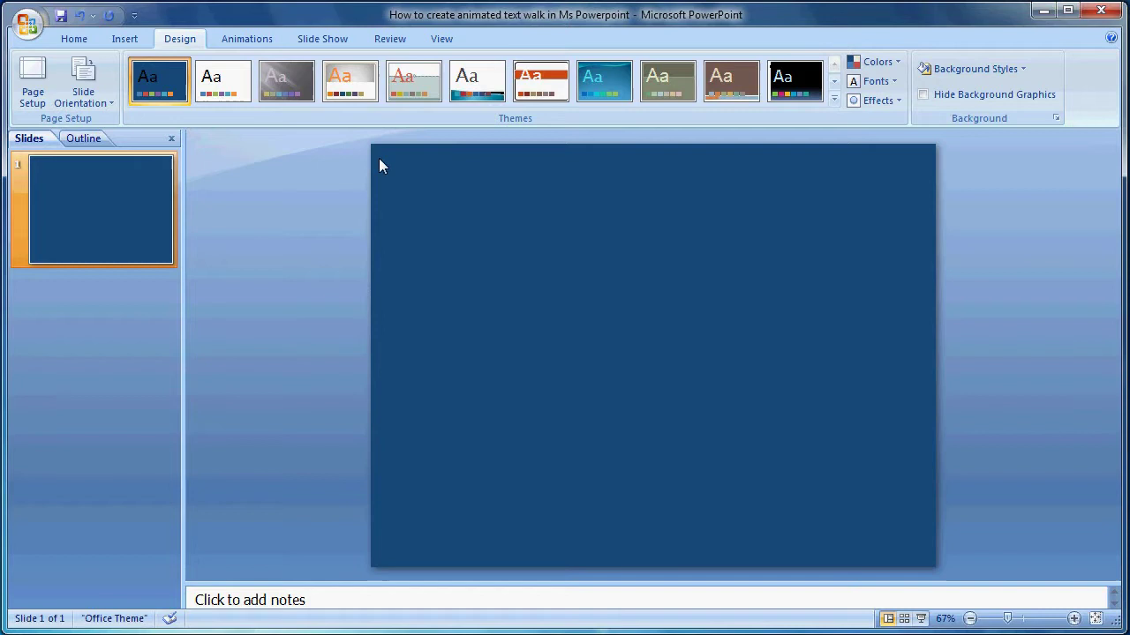
left_click(125, 42)
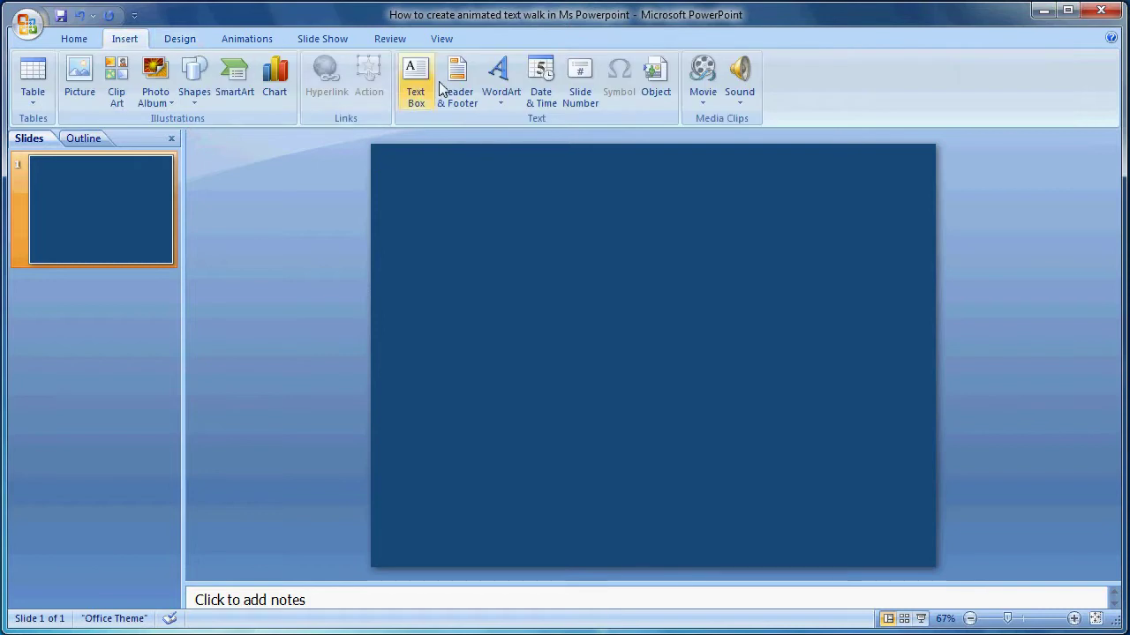
- Insert a glow-style WordArt text box reading 'Welcome'
left_click(501, 93)
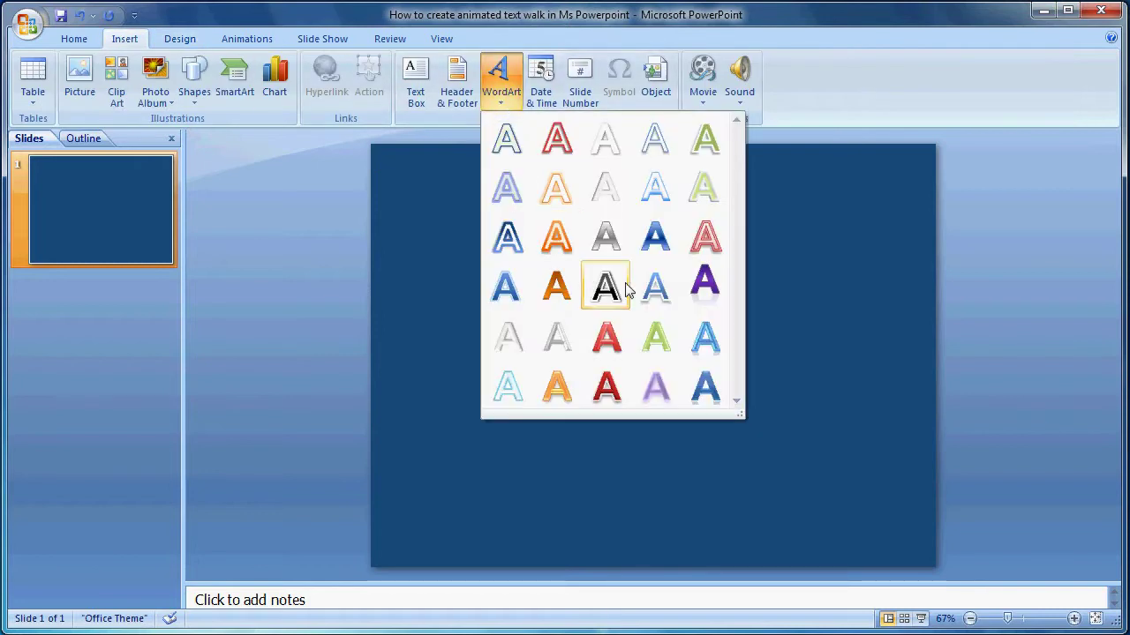
left_click(671, 214)
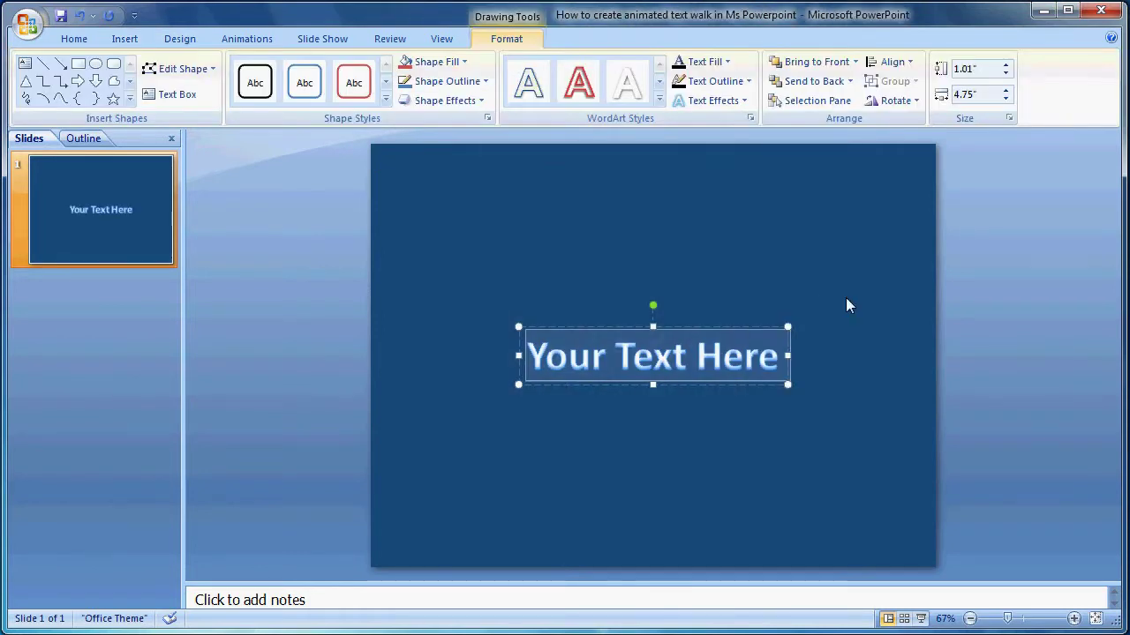
type("Welcome")
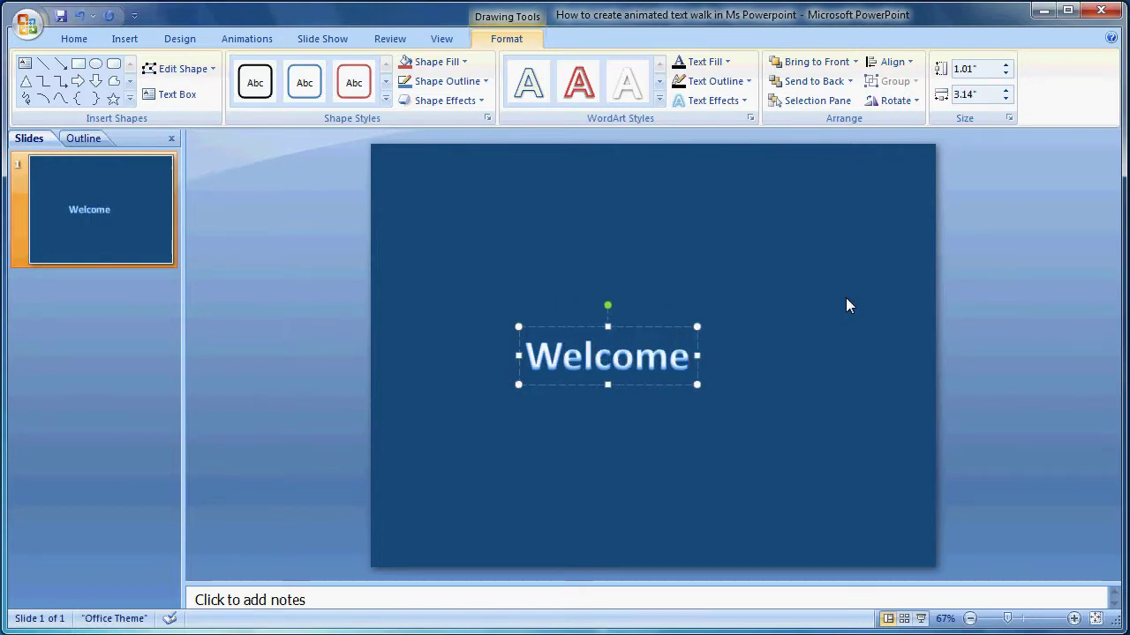
- Set the Welcome text to 120 pt and move it to the slide's centre
double_click(634, 356)
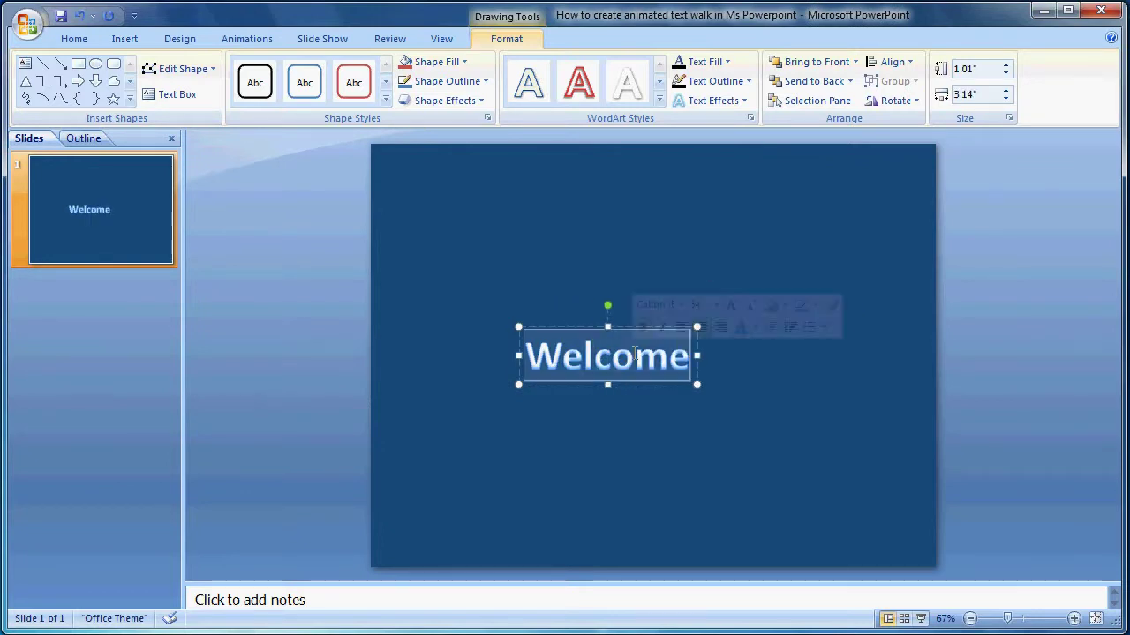
left_click(75, 39)
type("120")
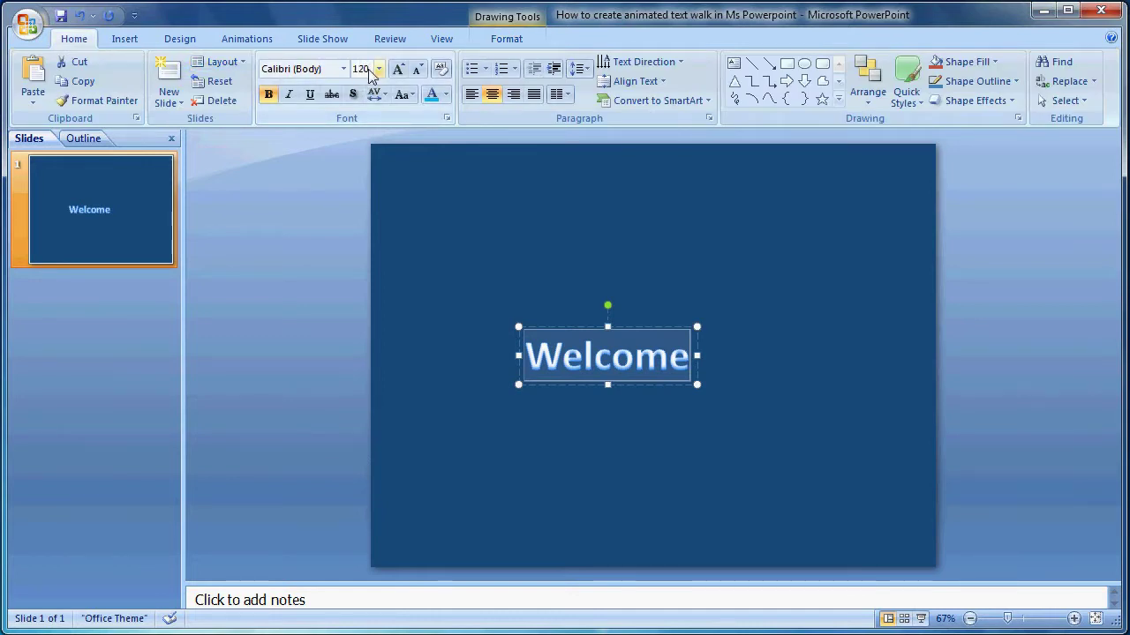
key("Return")
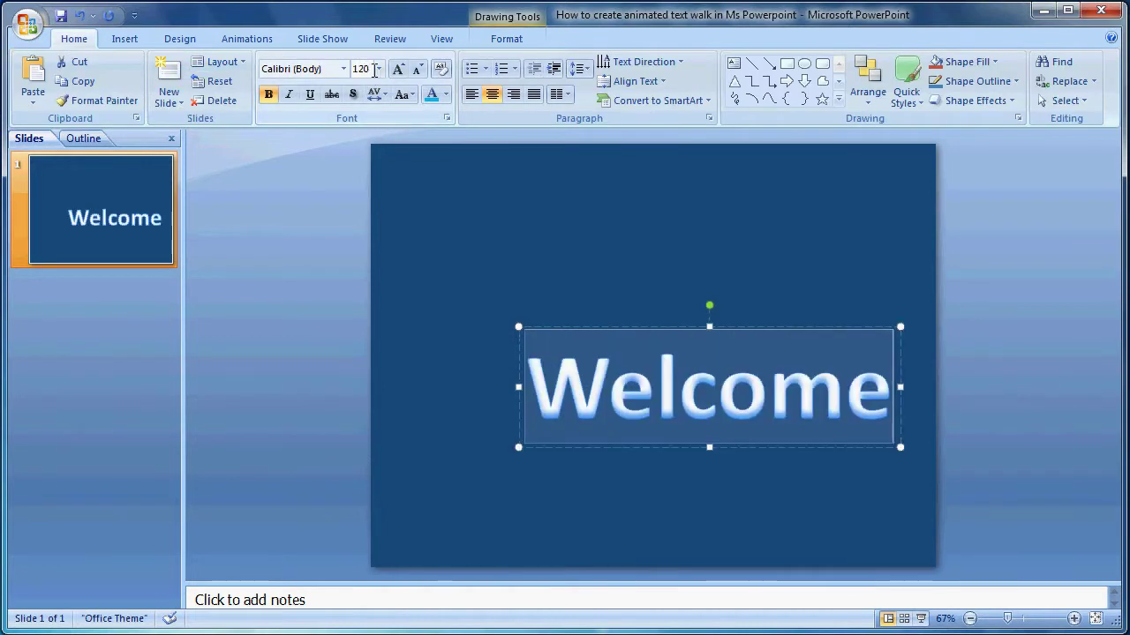
left_click_drag(637, 328, 603, 282)
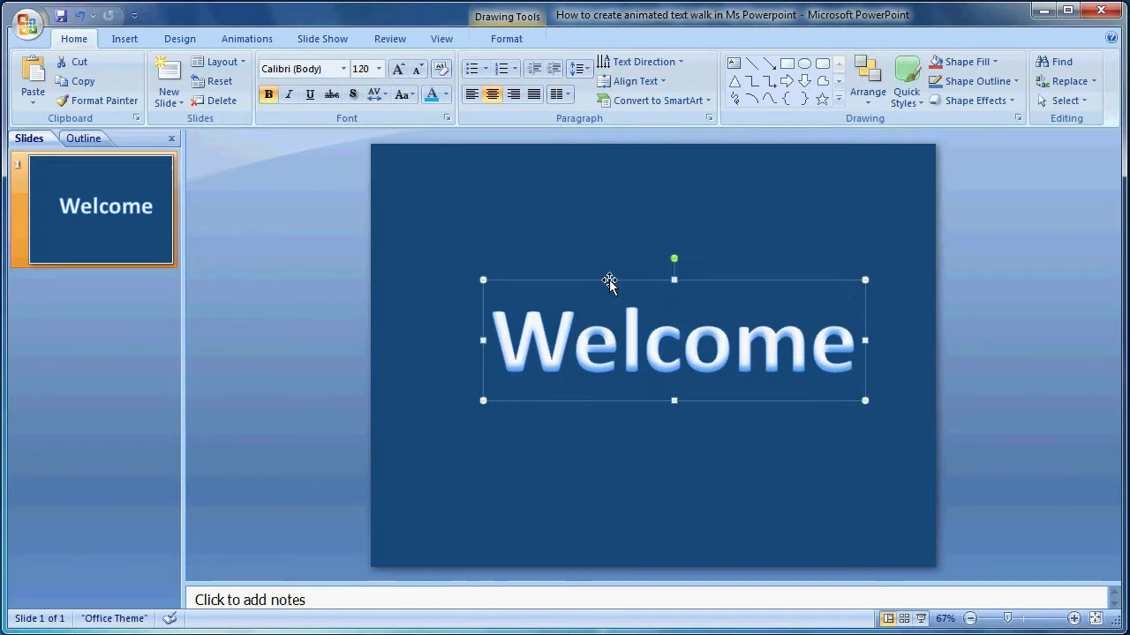
left_click_drag(606, 279, 599, 279)
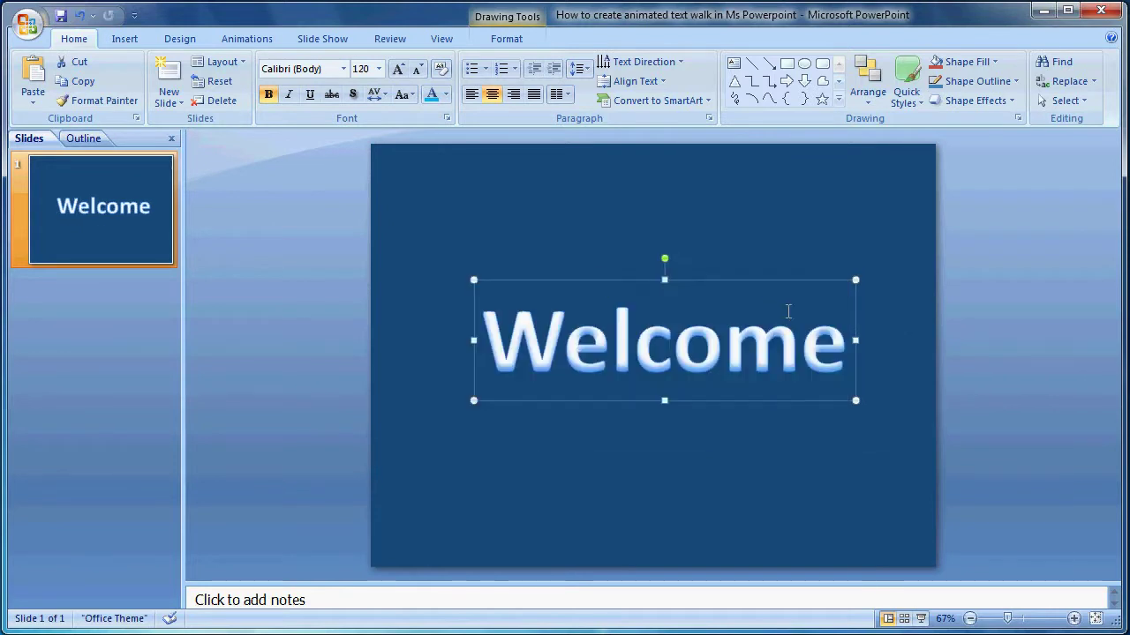
- Add a Fade entrance effect to the Welcome WordArt through Custom Animation
left_click(248, 41)
left_click(124, 94)
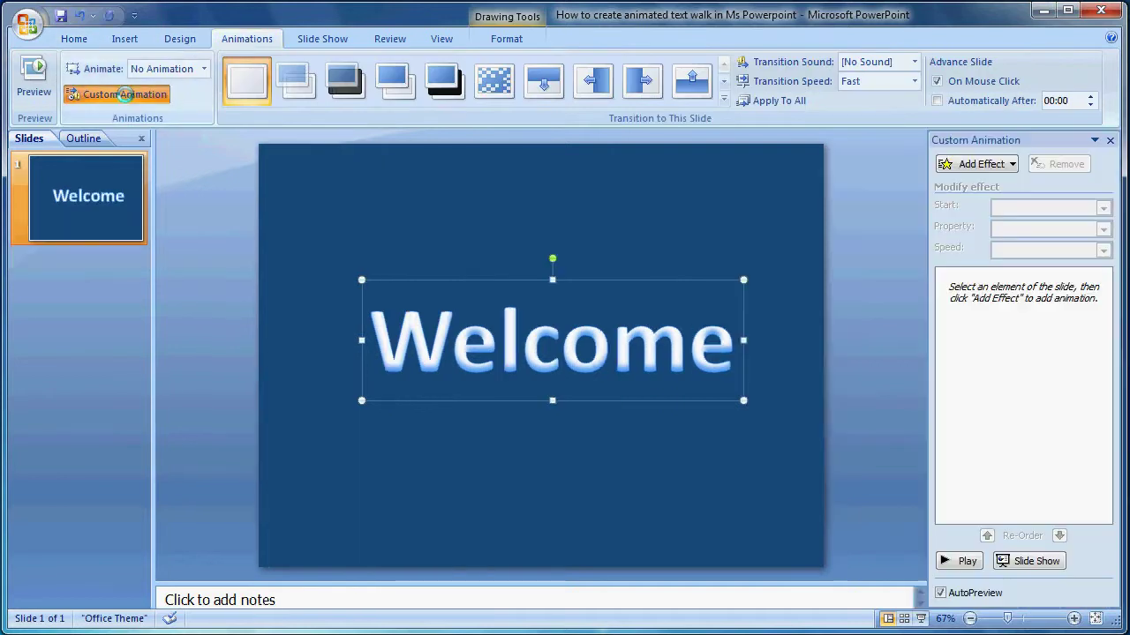
left_click(1005, 166)
mouse_move(971, 189)
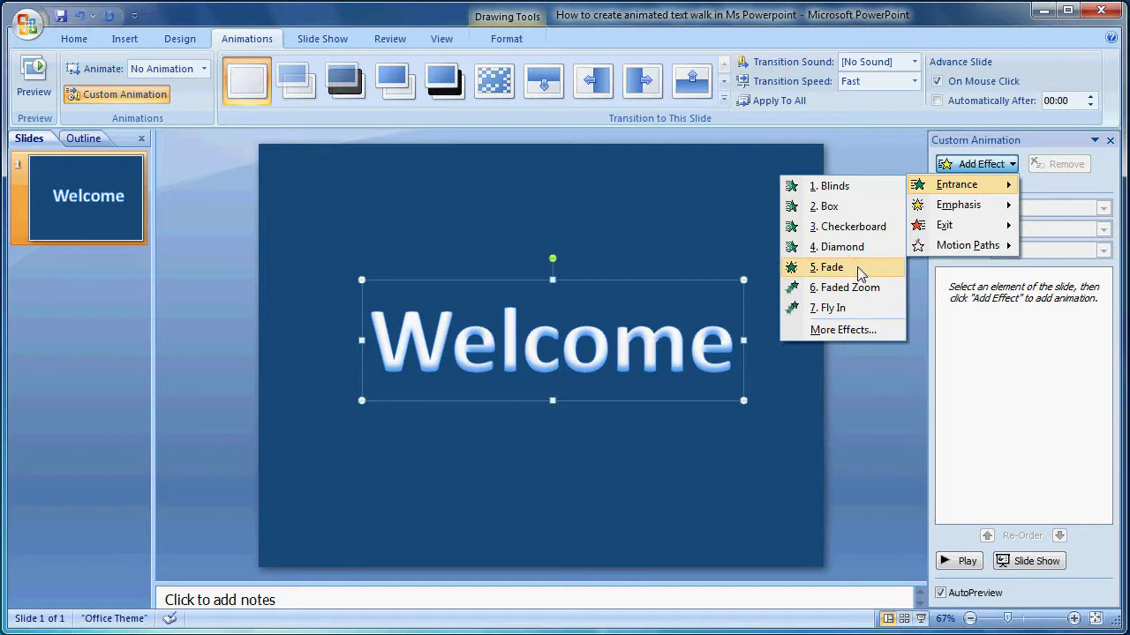
left_click(844, 329)
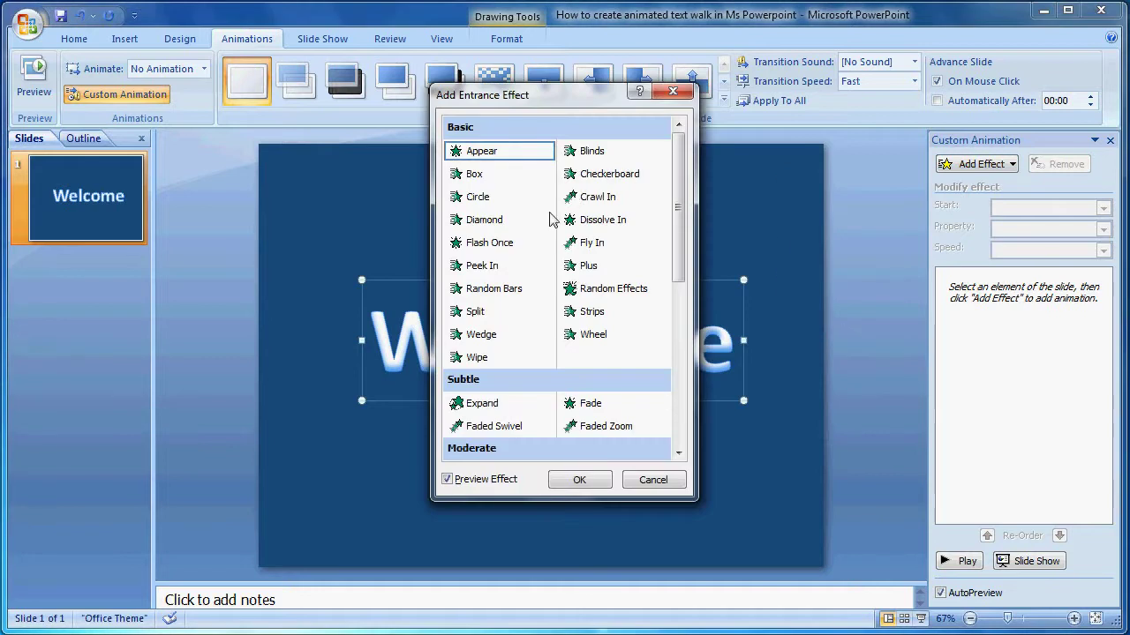
left_click(590, 403)
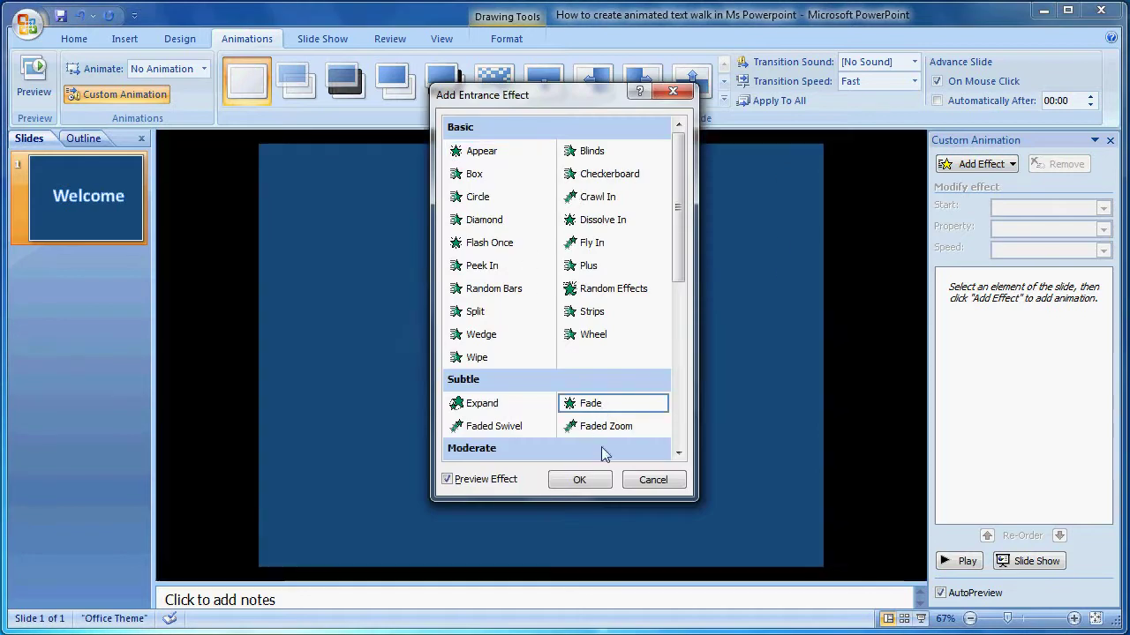
left_click(590, 479)
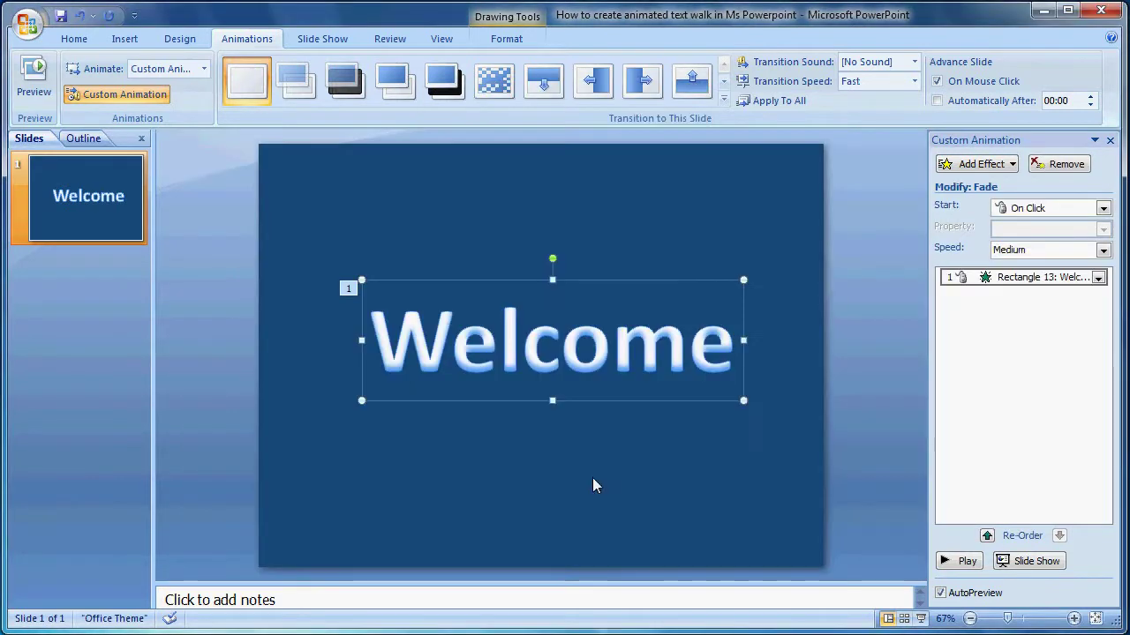
- Make the Fade start With Previous and adjust its delay in Timing
left_click(1102, 209)
left_click(1070, 241)
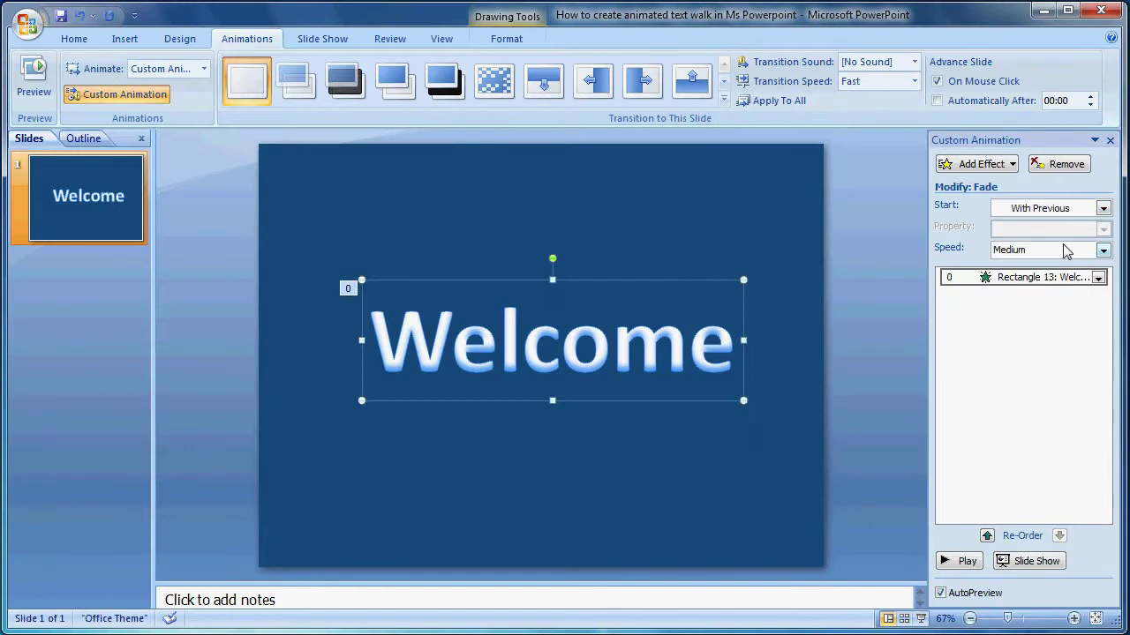
left_click(1098, 278)
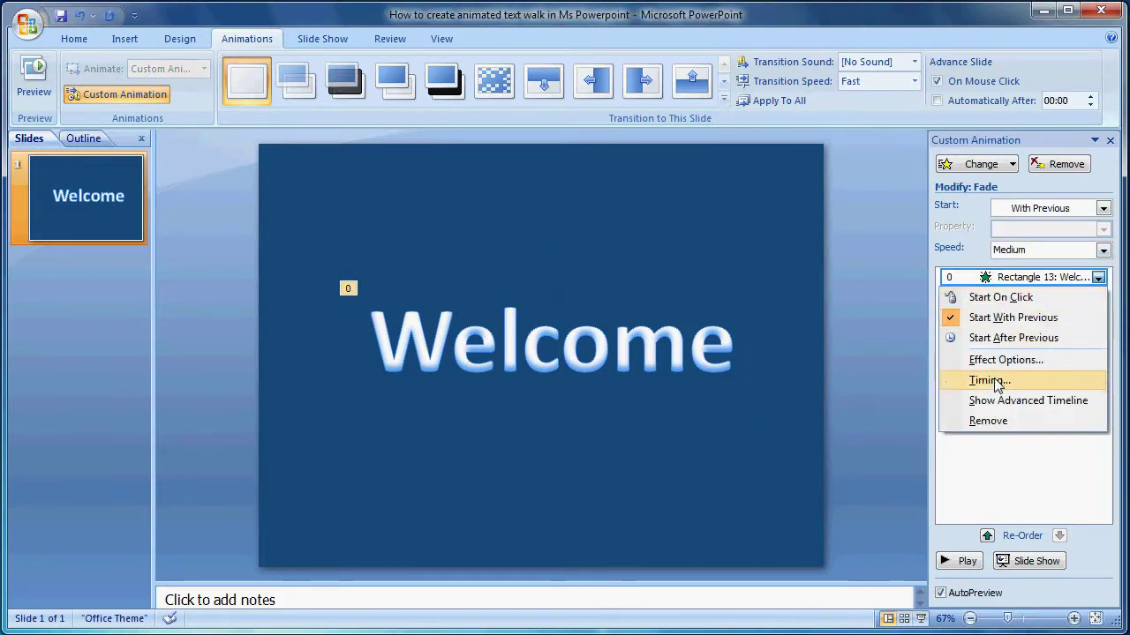
left_click(987, 381)
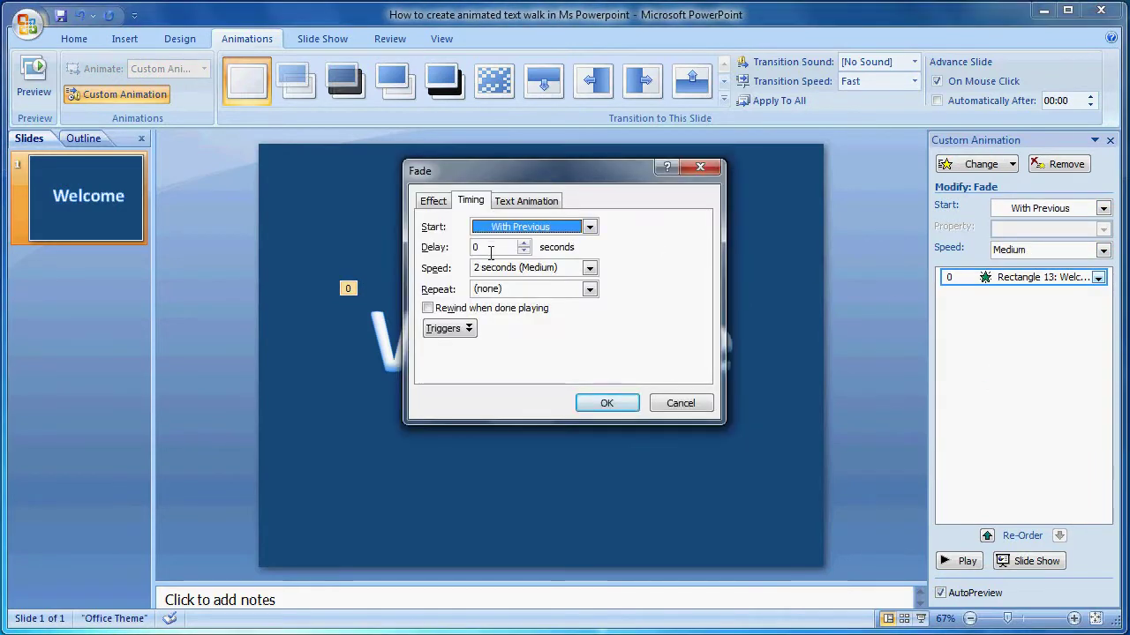
left_click_drag(487, 249, 469, 251)
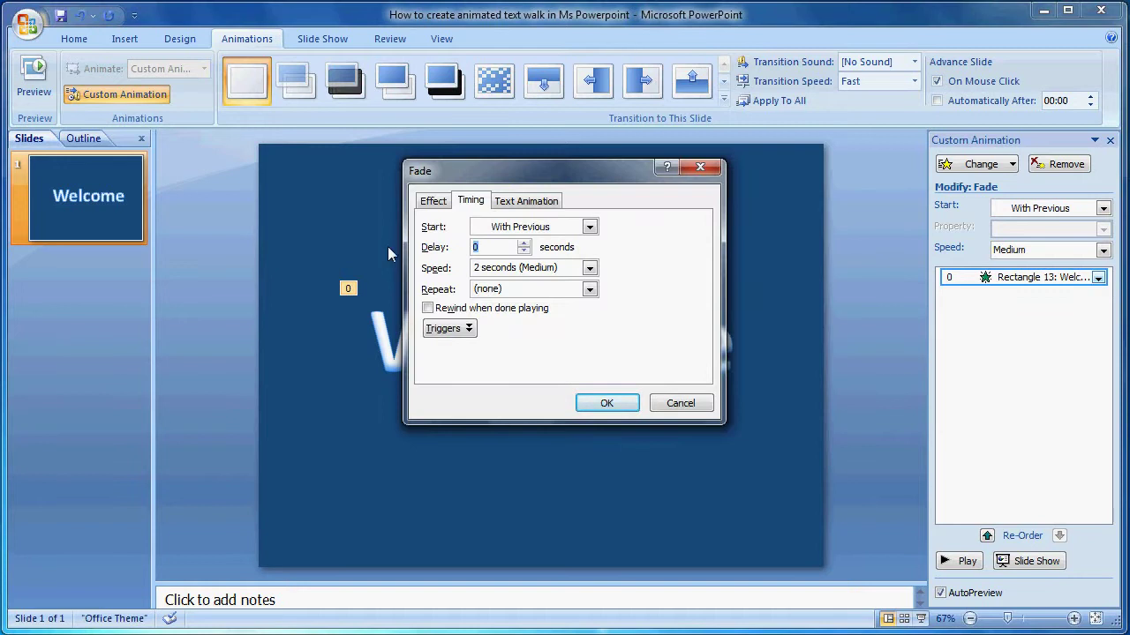
left_click(607, 404)
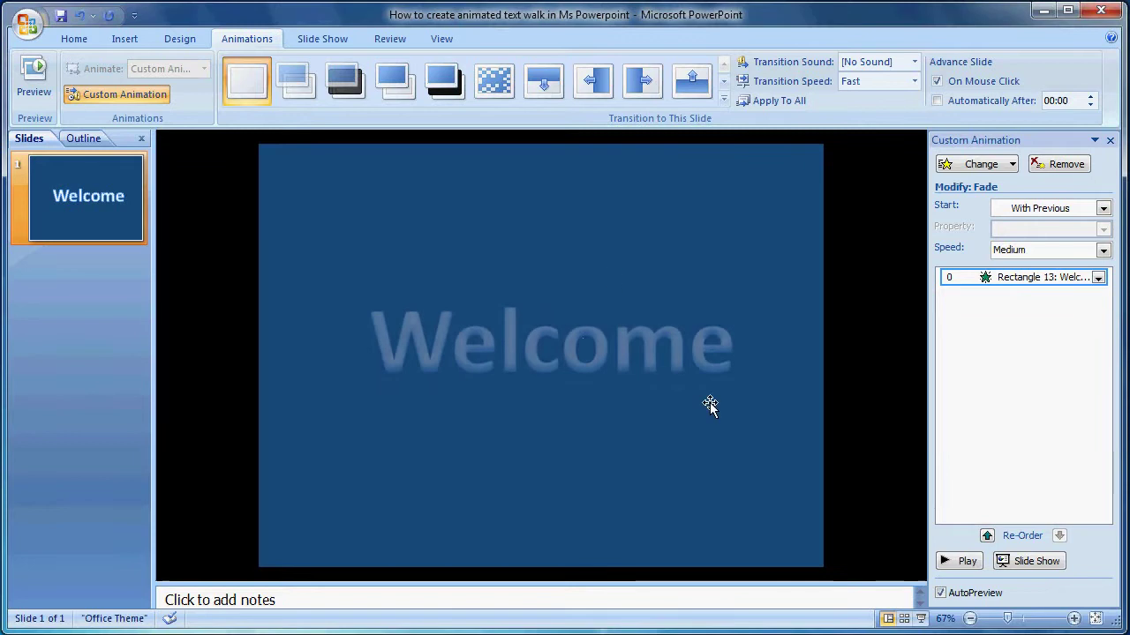
- Add a Left motion path to Welcome and shift the path to the right
left_click(1011, 165)
mouse_move(993, 254)
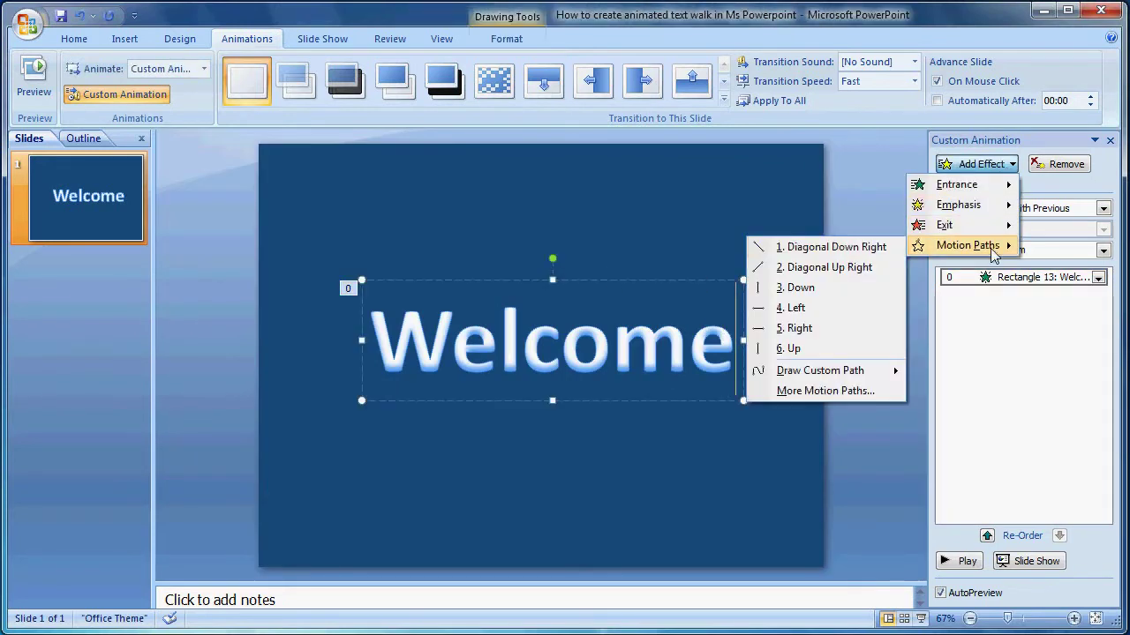
left_click(790, 308)
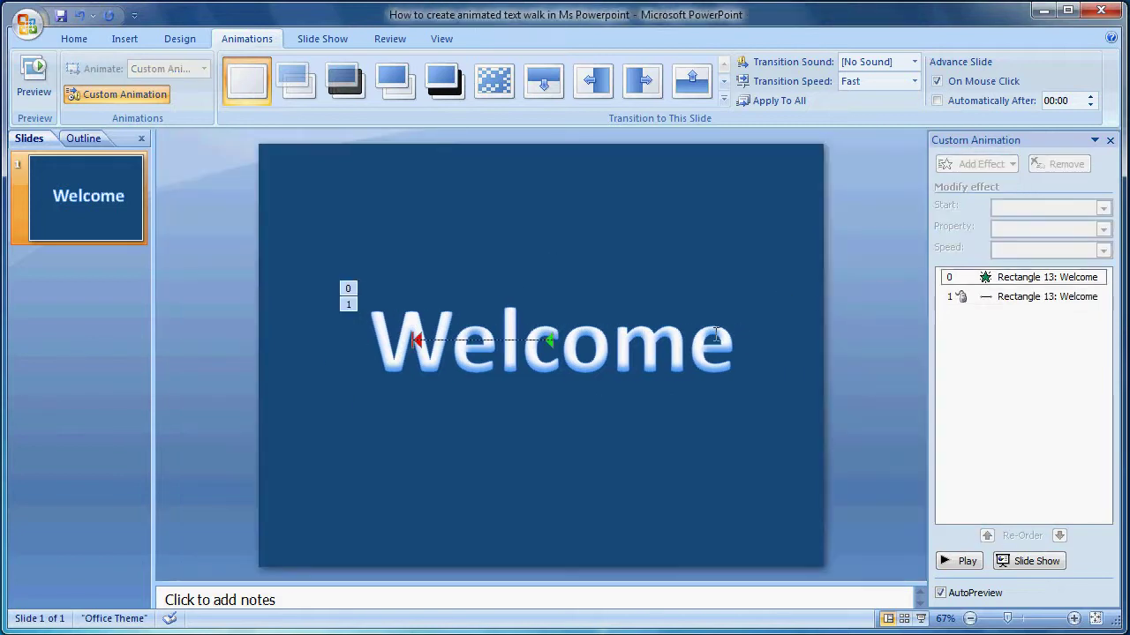
left_click(503, 341)
left_click_drag(503, 341, 560, 339)
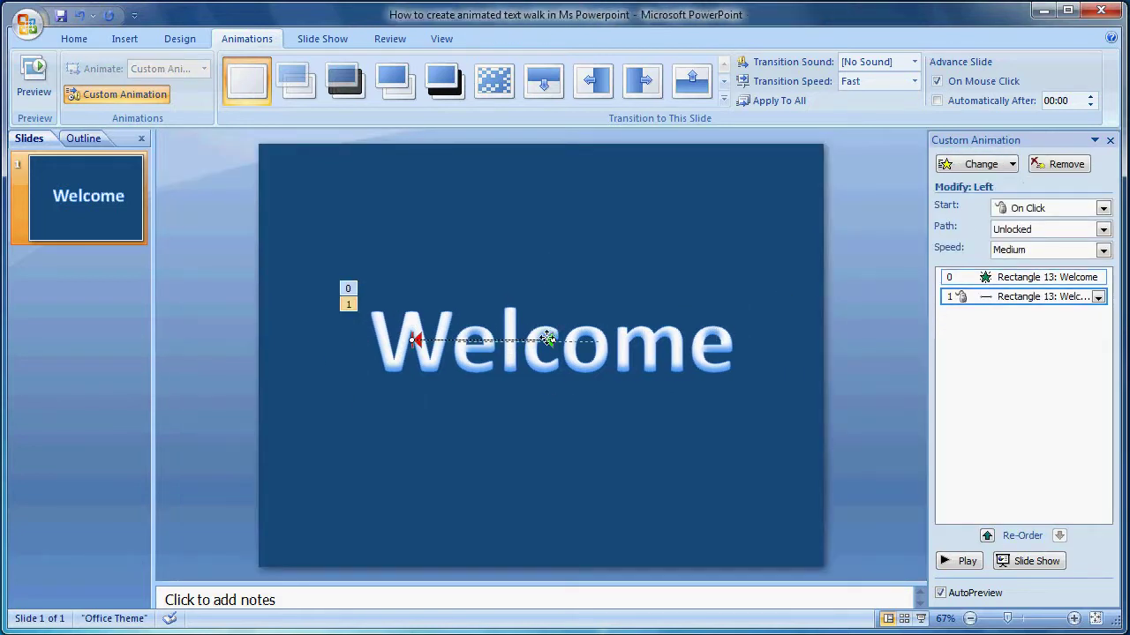
left_click_drag(569, 339, 570, 340)
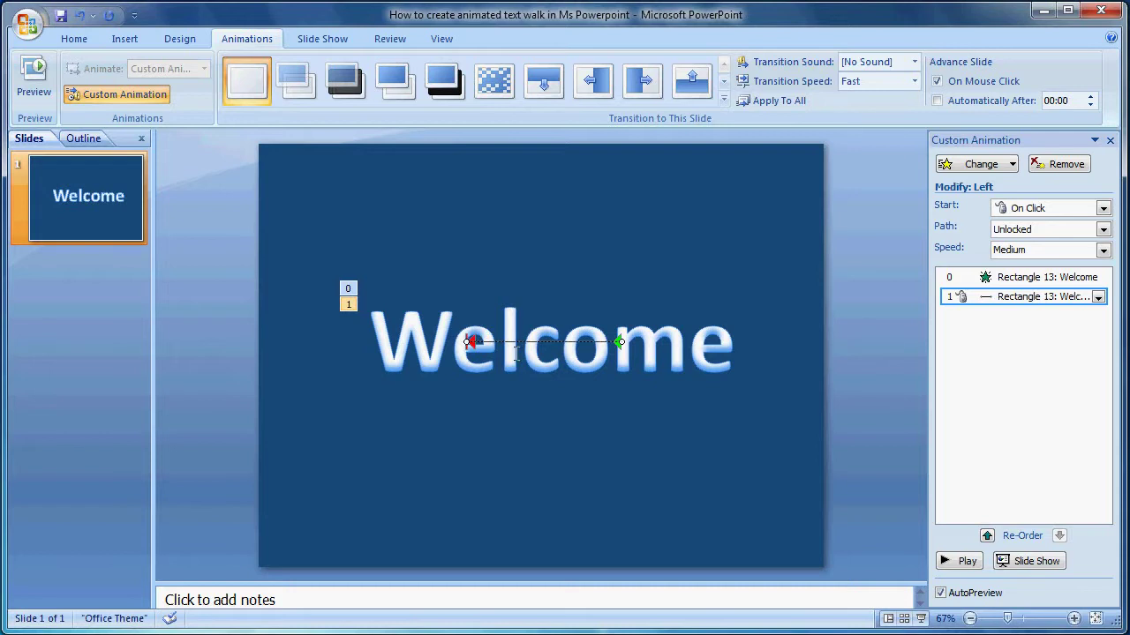
- Set the Left motion effect to start With Previous
left_click(661, 399)
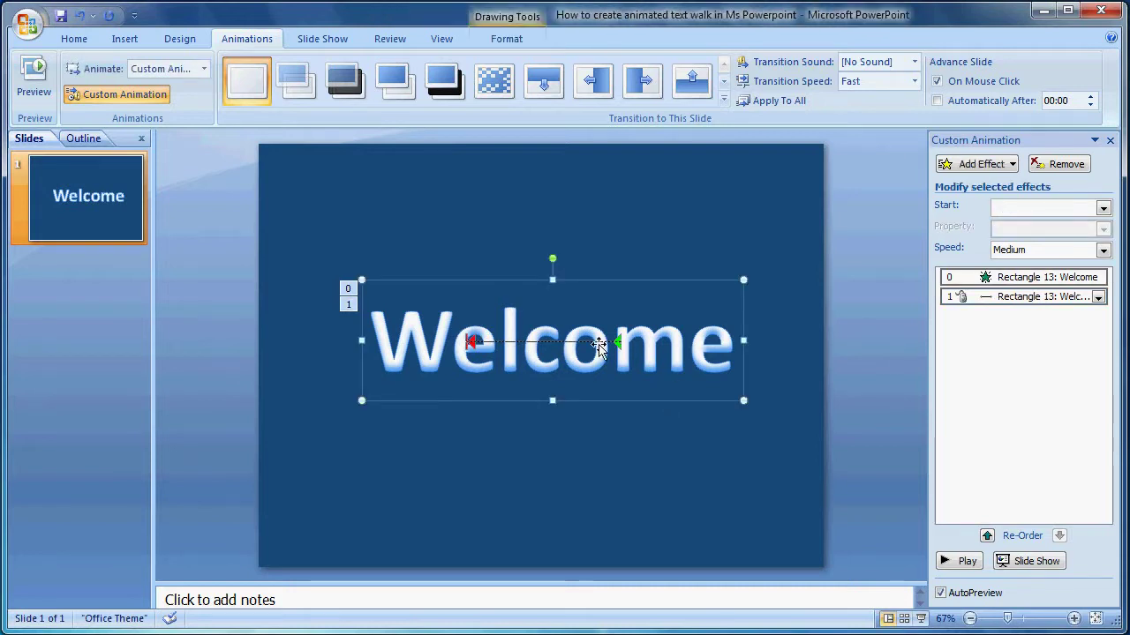
left_click(1016, 332)
left_click(1093, 296)
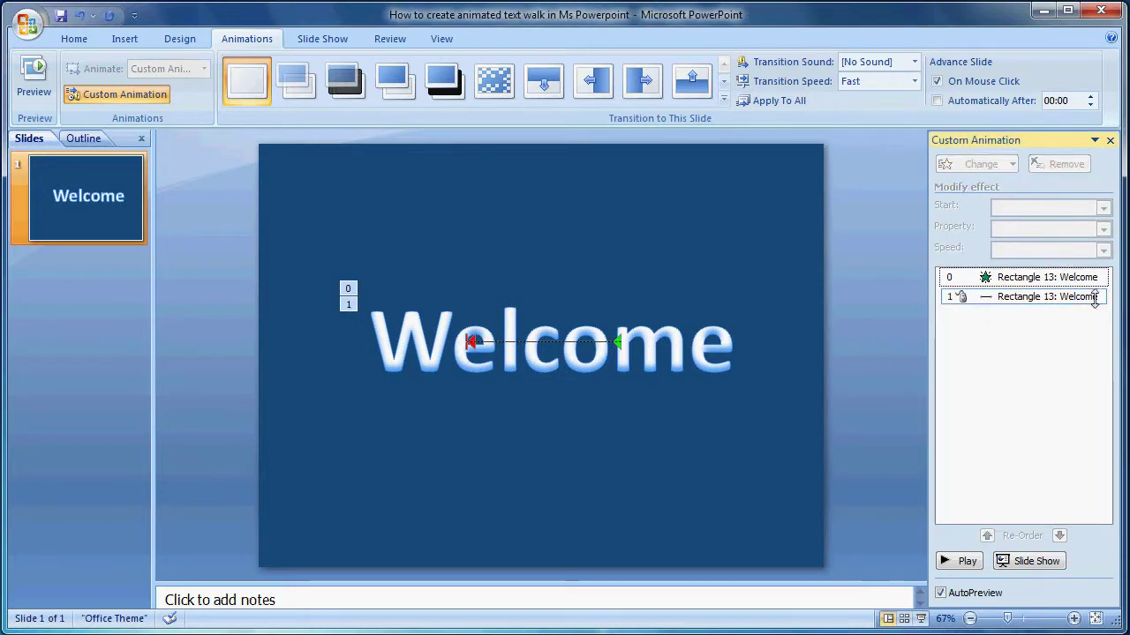
left_click(1105, 209)
left_click(1081, 241)
- Give the motion a 0 delay and a 20-second duration
left_click(1098, 298)
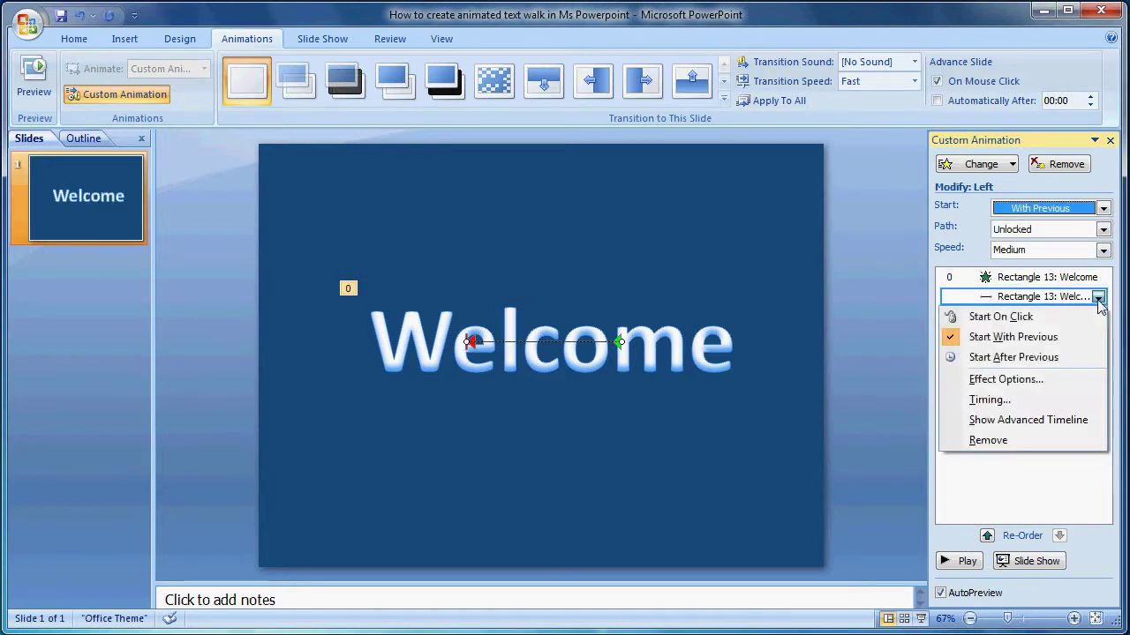
left_click(990, 394)
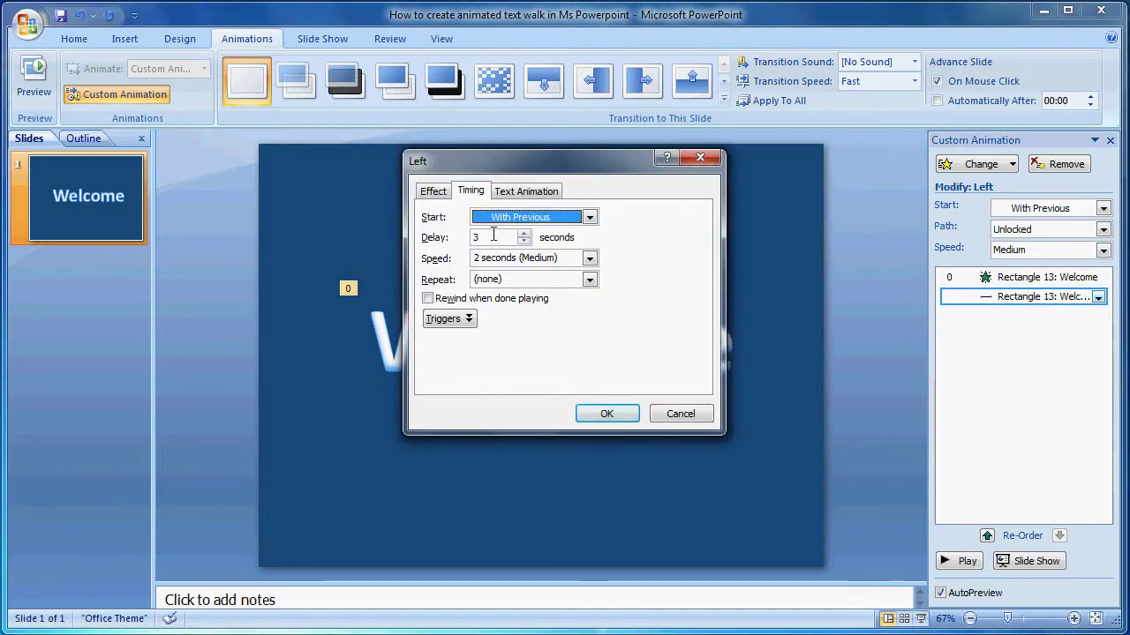
key("Tab")
type("0")
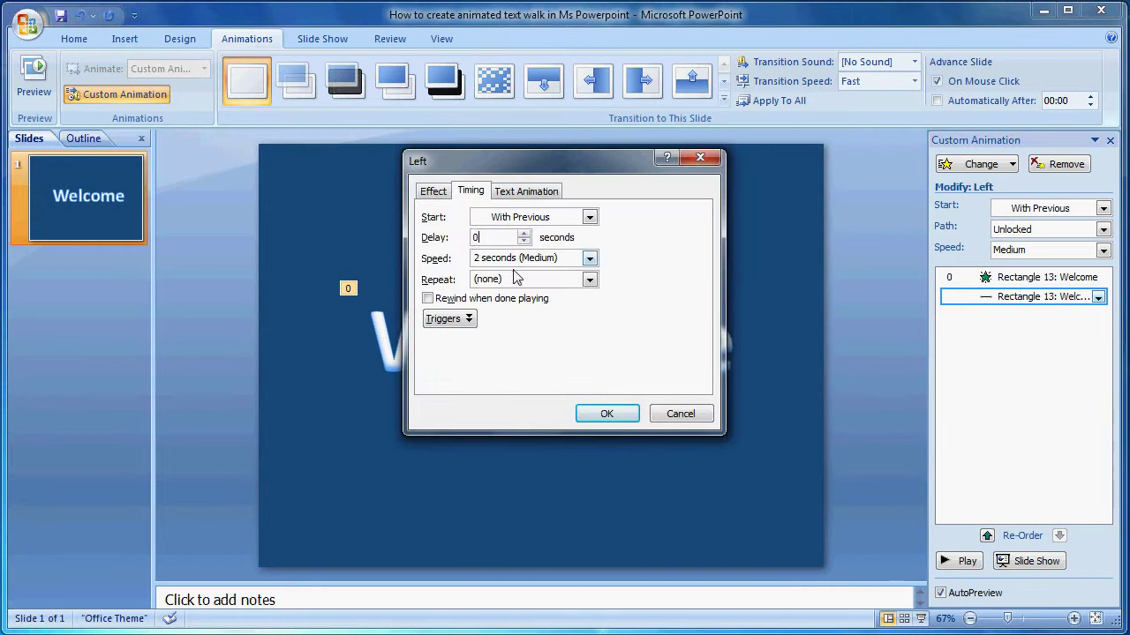
key("Tab")
left_click(481, 260)
type("0")
left_click(607, 415)
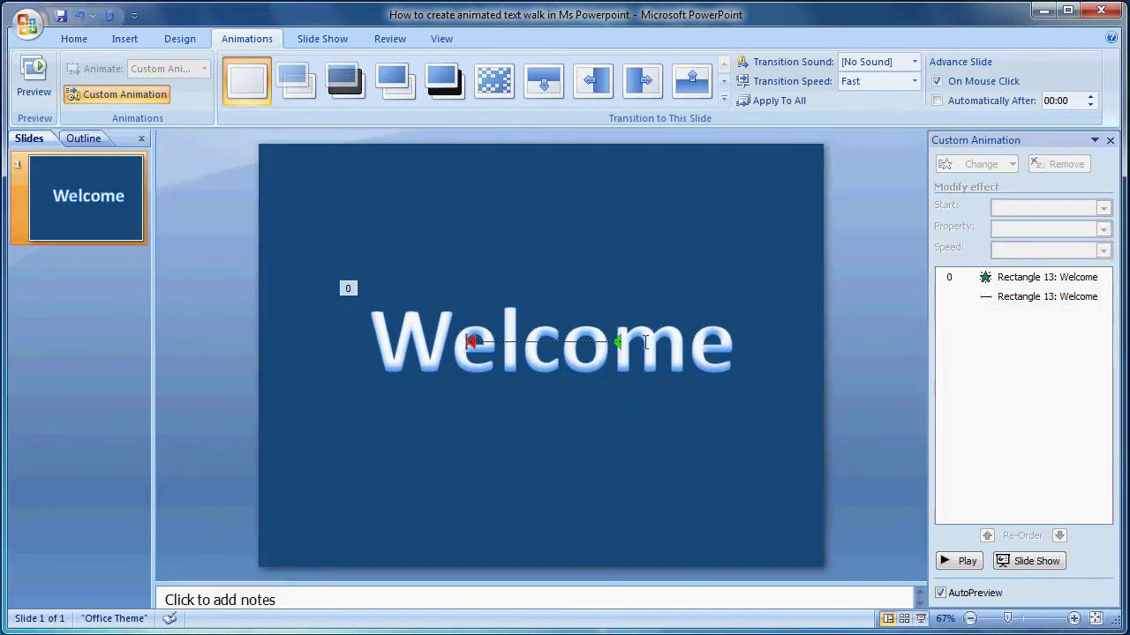
left_click(689, 318)
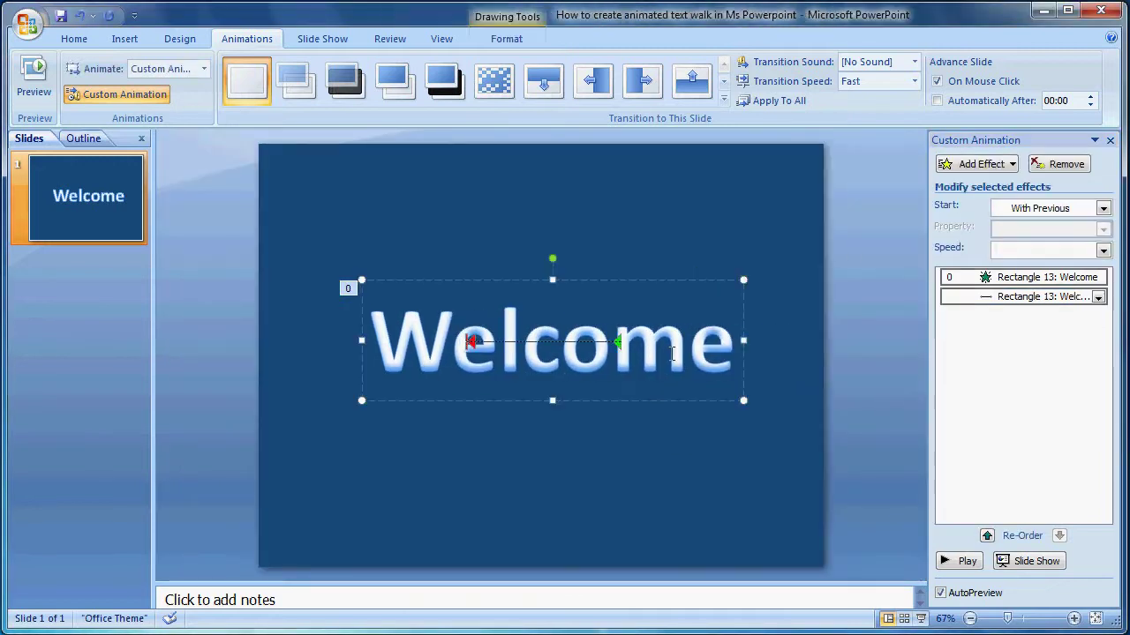
- Add a Fade exit starting With Previous with a 7-second delay
left_click(1004, 168)
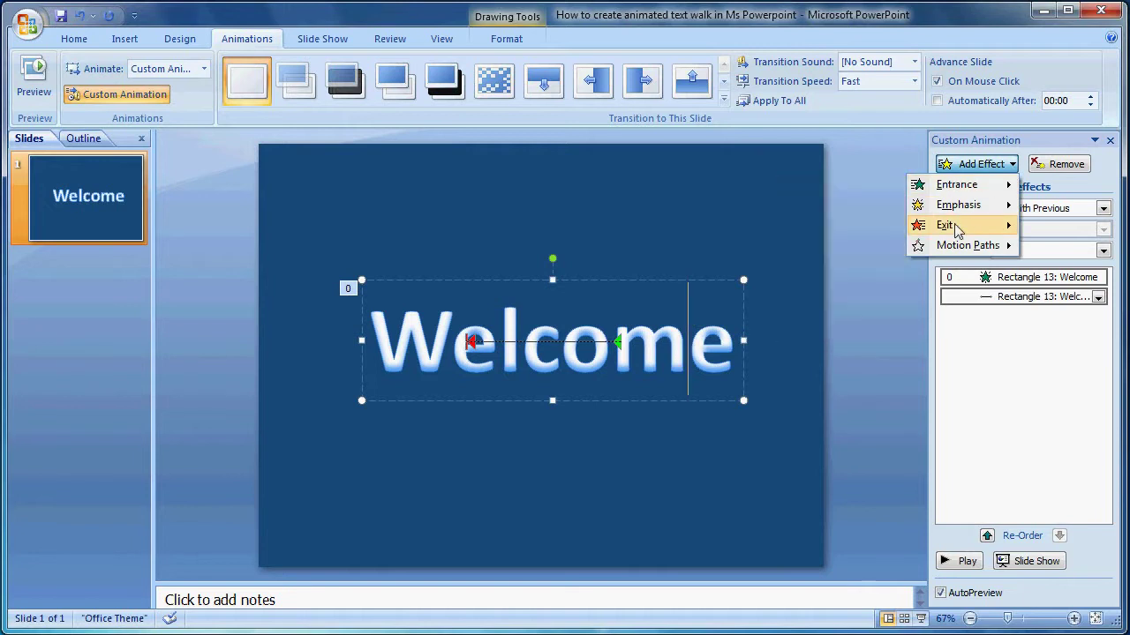
mouse_move(918, 227)
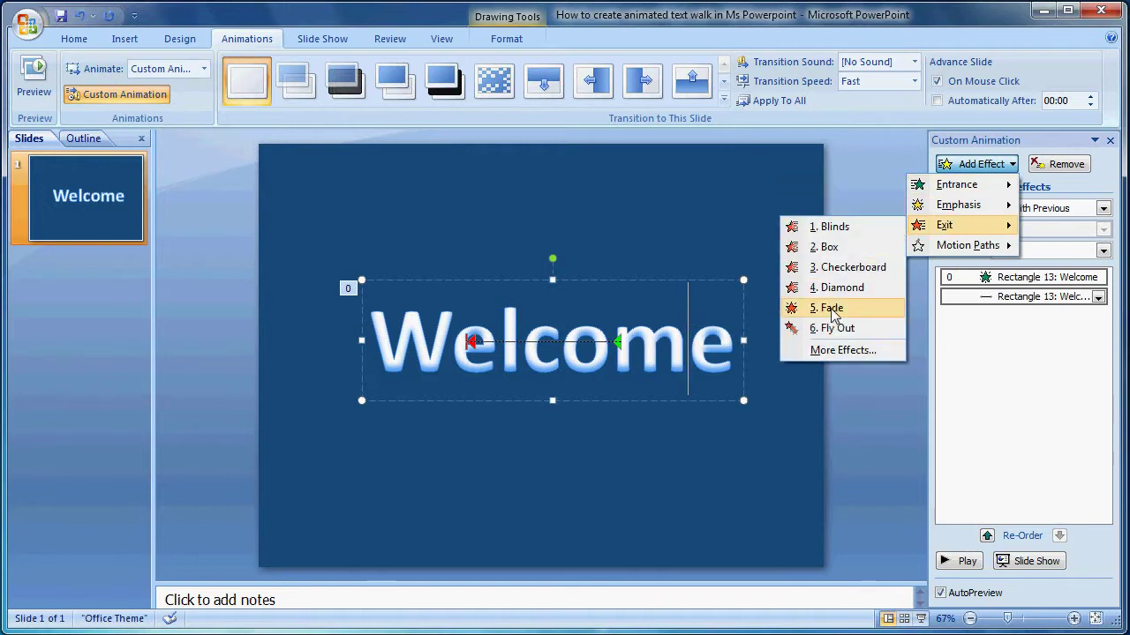
left_click(831, 311)
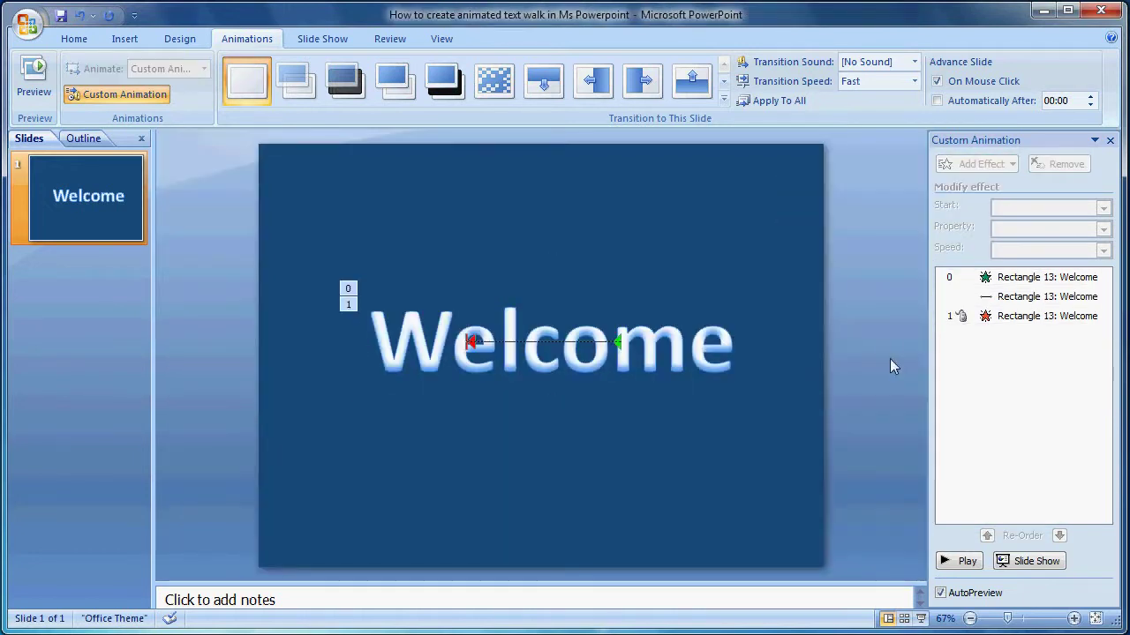
left_click(1102, 208)
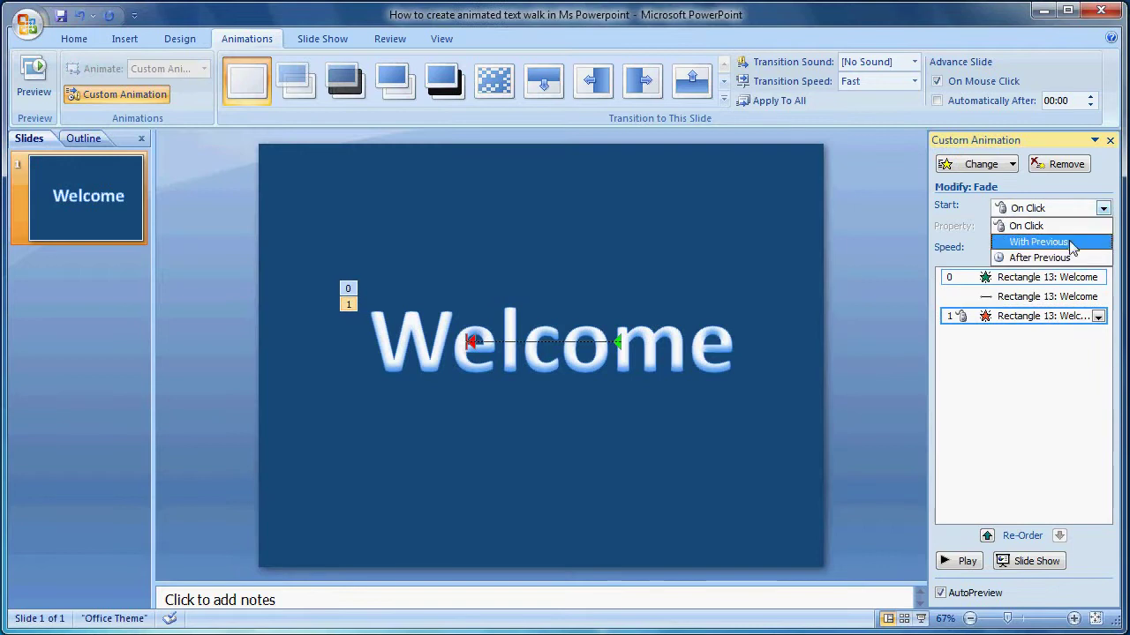
left_click(1038, 242)
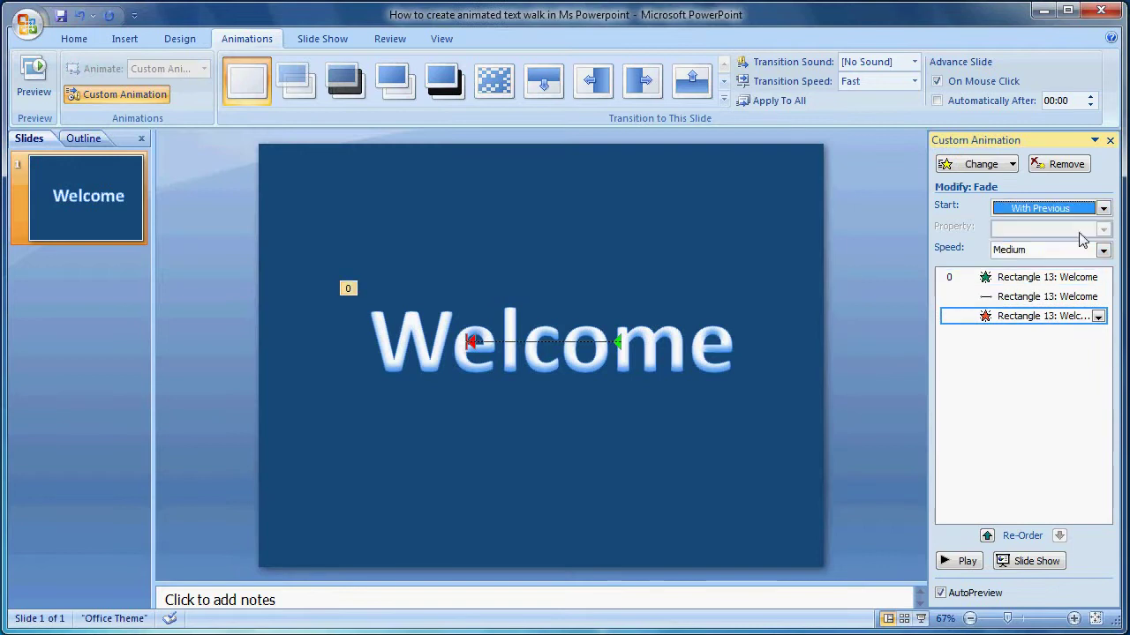
left_click(1098, 316)
left_click(987, 420)
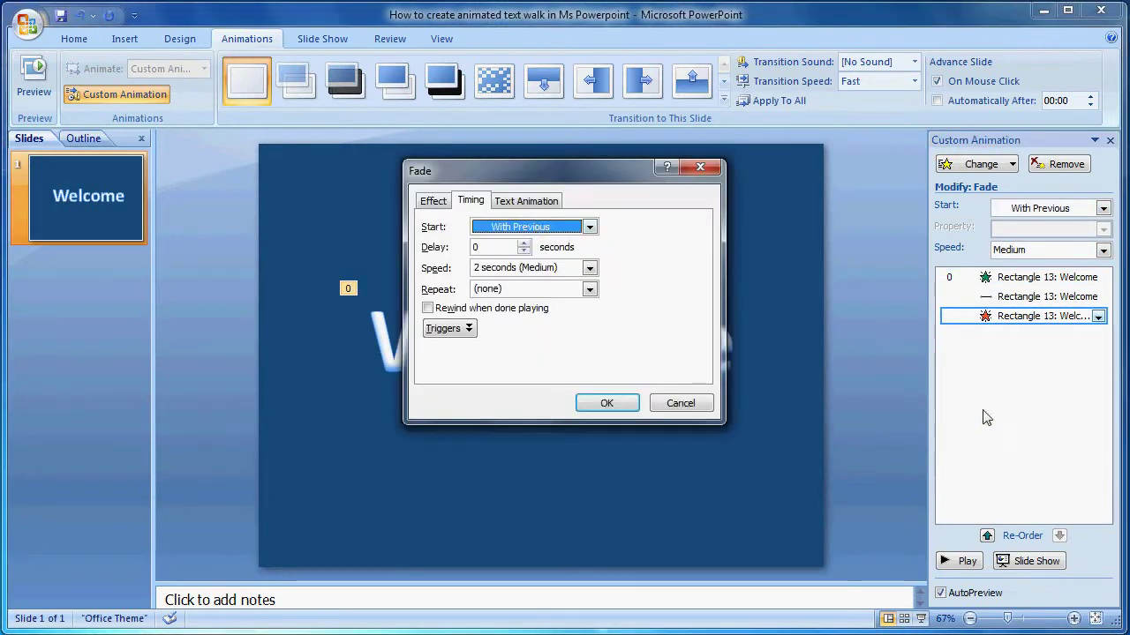
left_click(497, 247)
type("7")
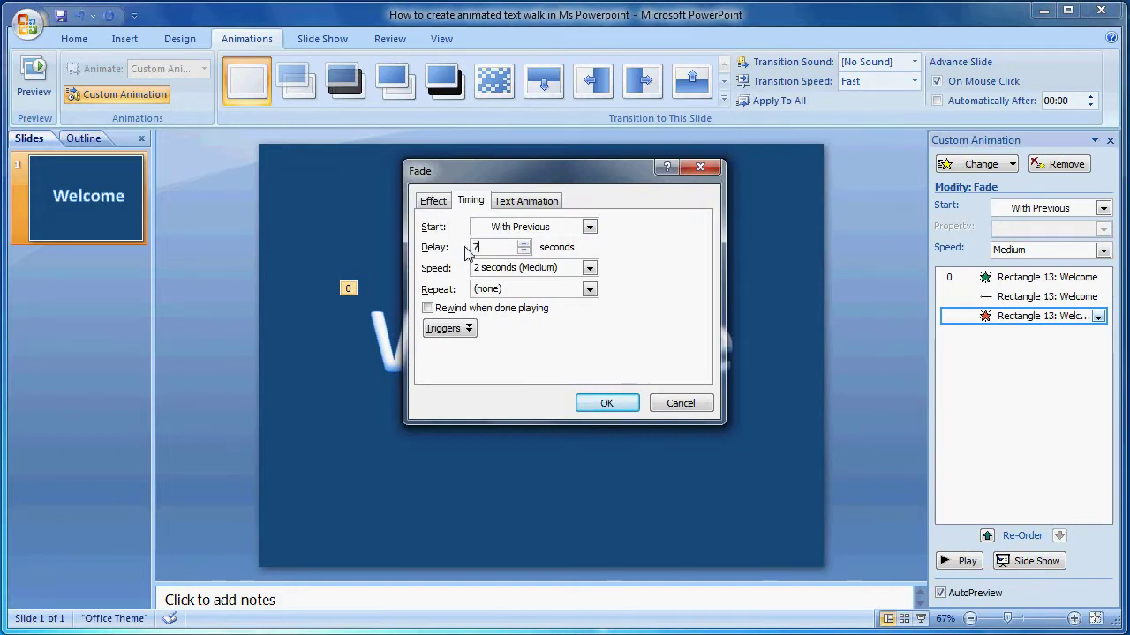
left_click(612, 403)
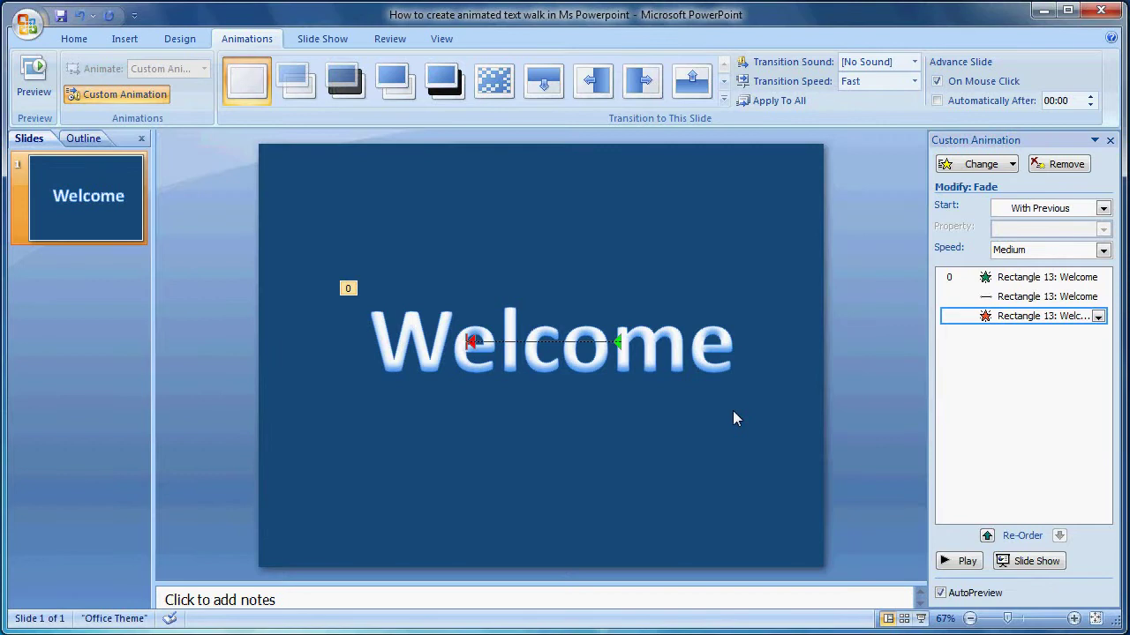
- Copy the Welcome WordArt box
left_click(687, 346)
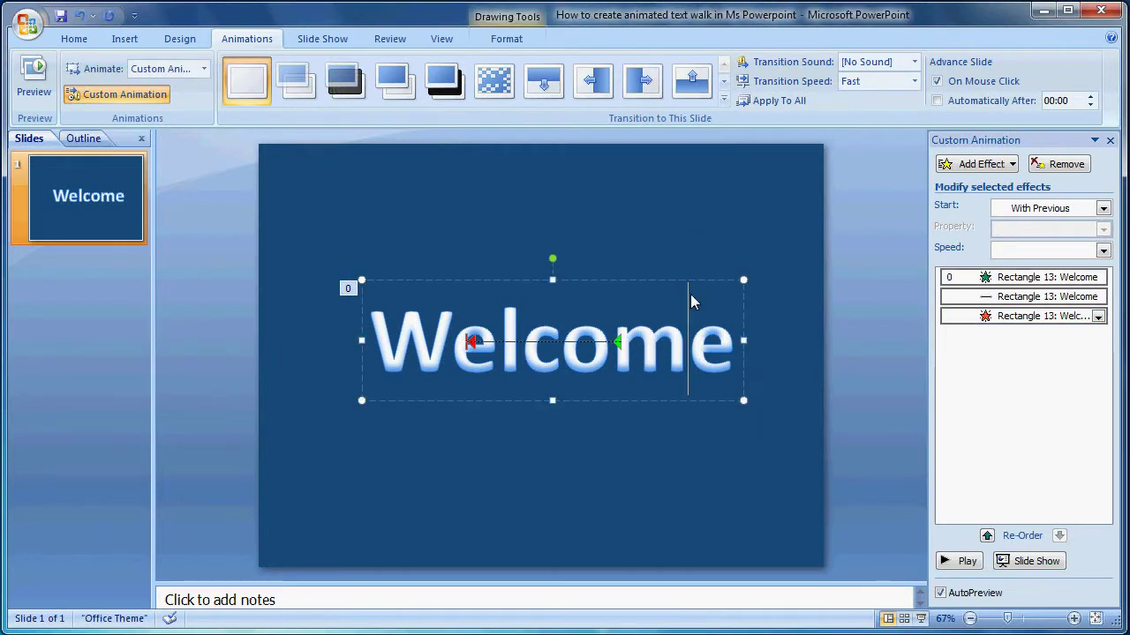
right_click(698, 283)
left_click(726, 312)
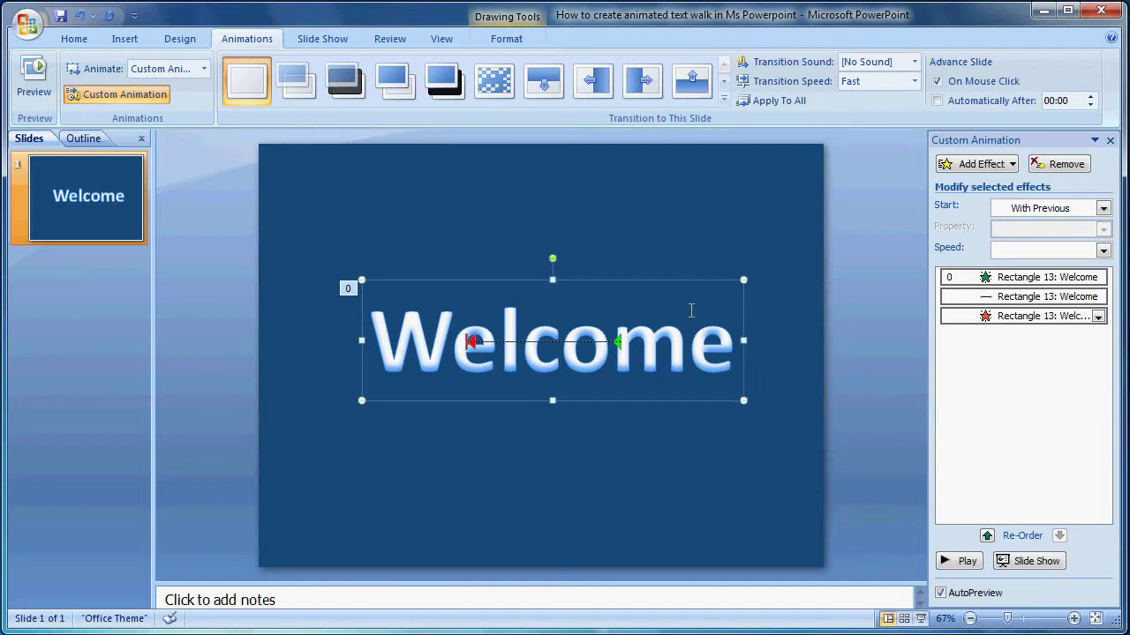
right_click(713, 444)
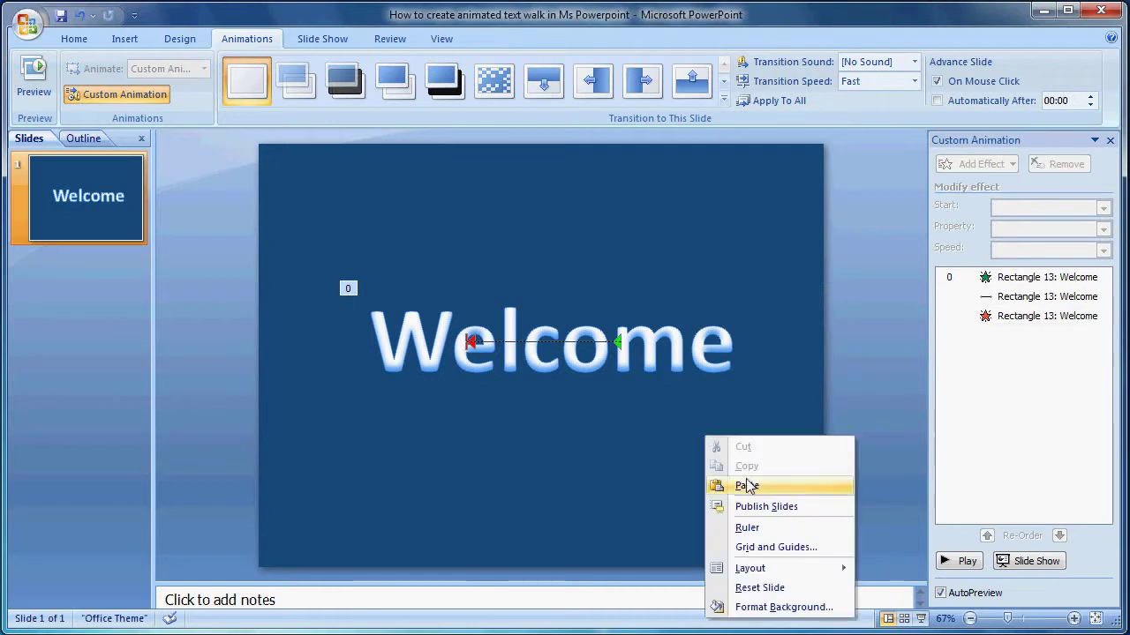
- Paste a Welcome copy below the original and set it to 100 pt
left_click(750, 485)
left_click_drag(643, 294, 663, 421)
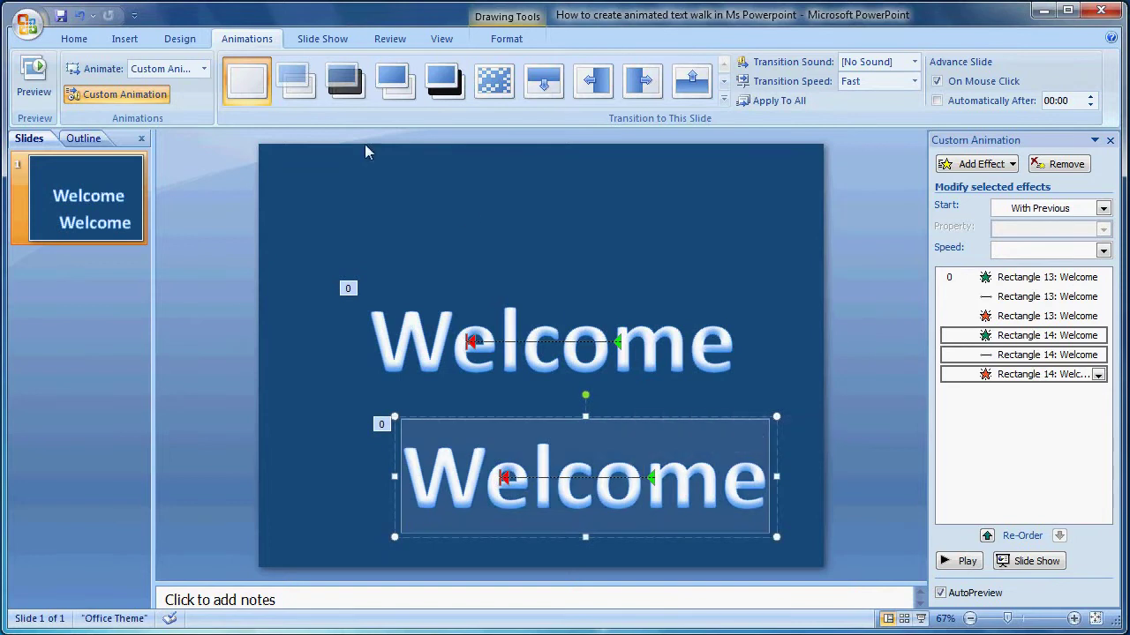
left_click(74, 39)
left_click(362, 69)
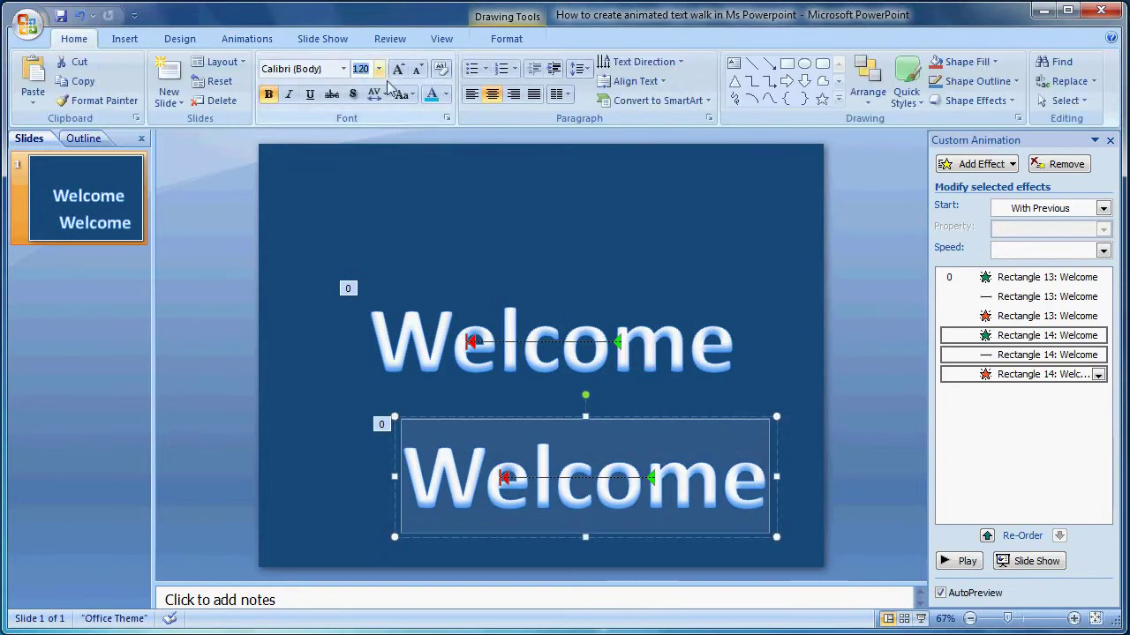
type("100")
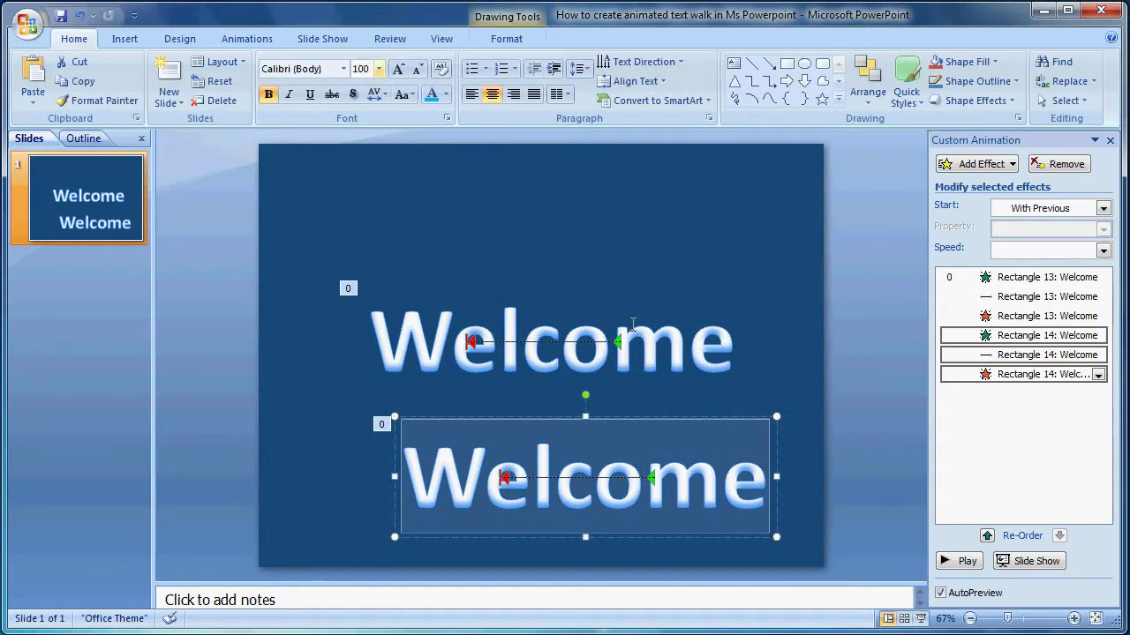
key("Return")
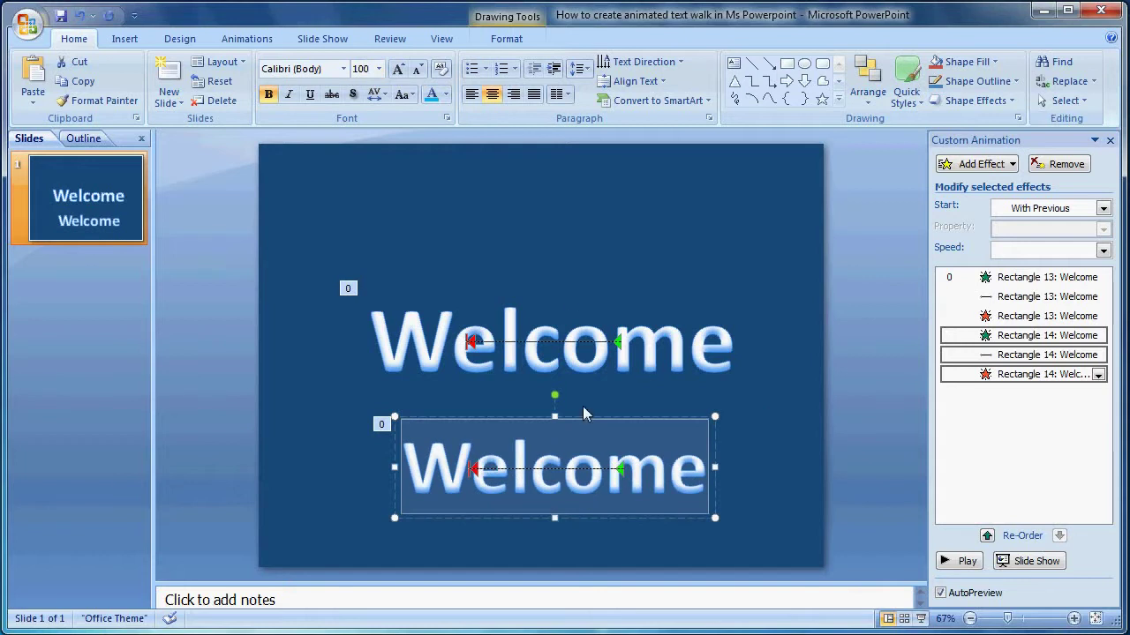
- Apply a purple WordArt style to the copy and shift it right
left_click(507, 39)
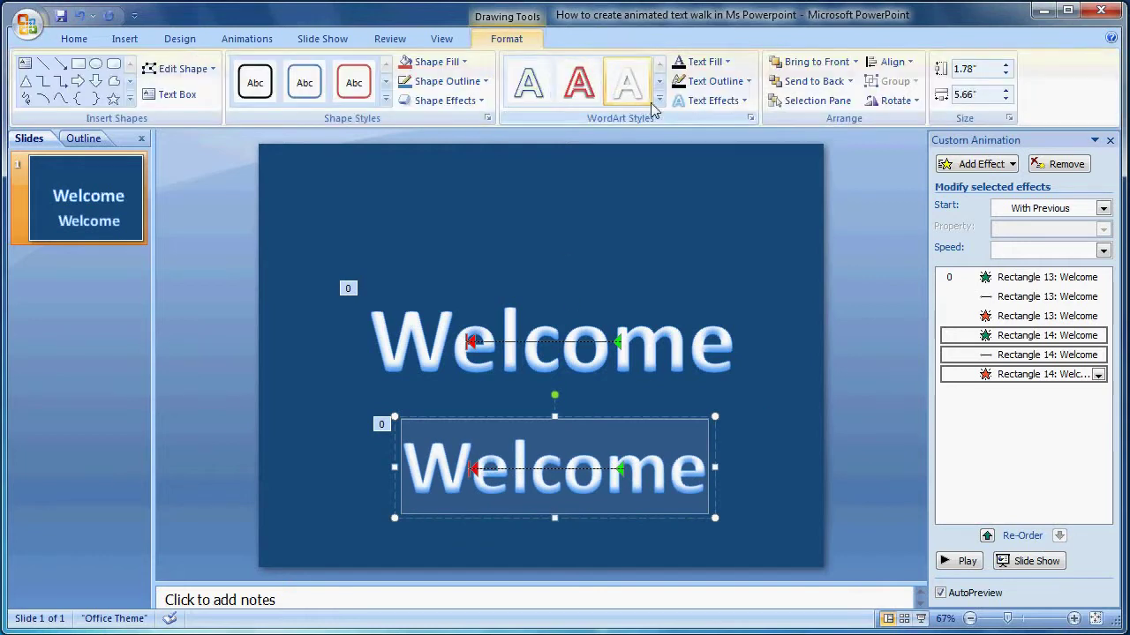
left_click(667, 104)
left_click(677, 364)
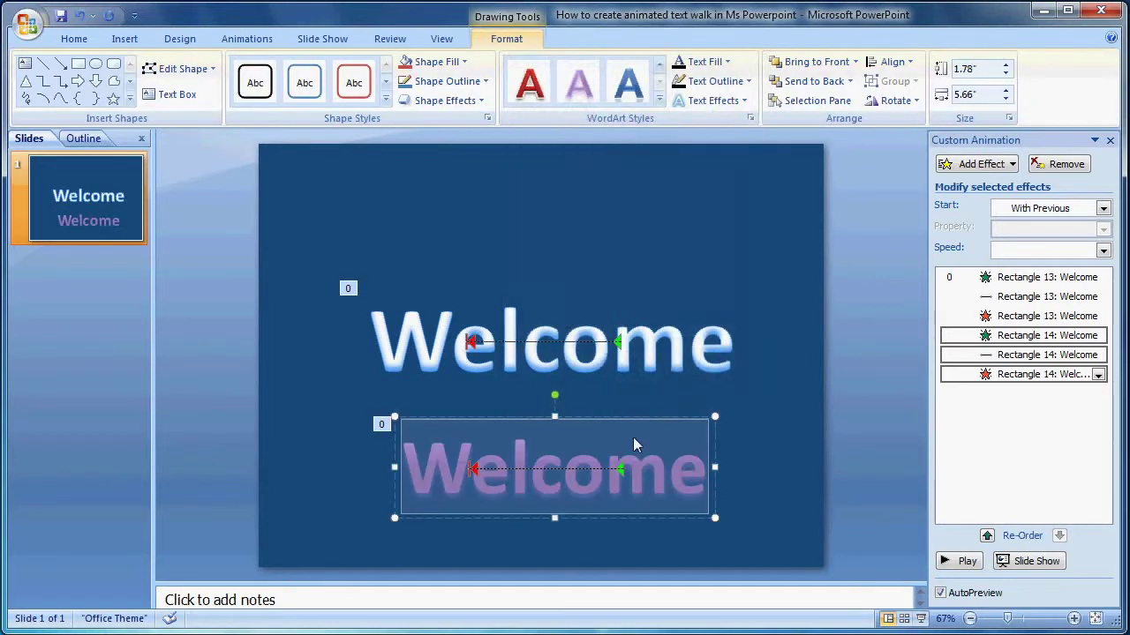
left_click_drag(616, 418, 676, 431)
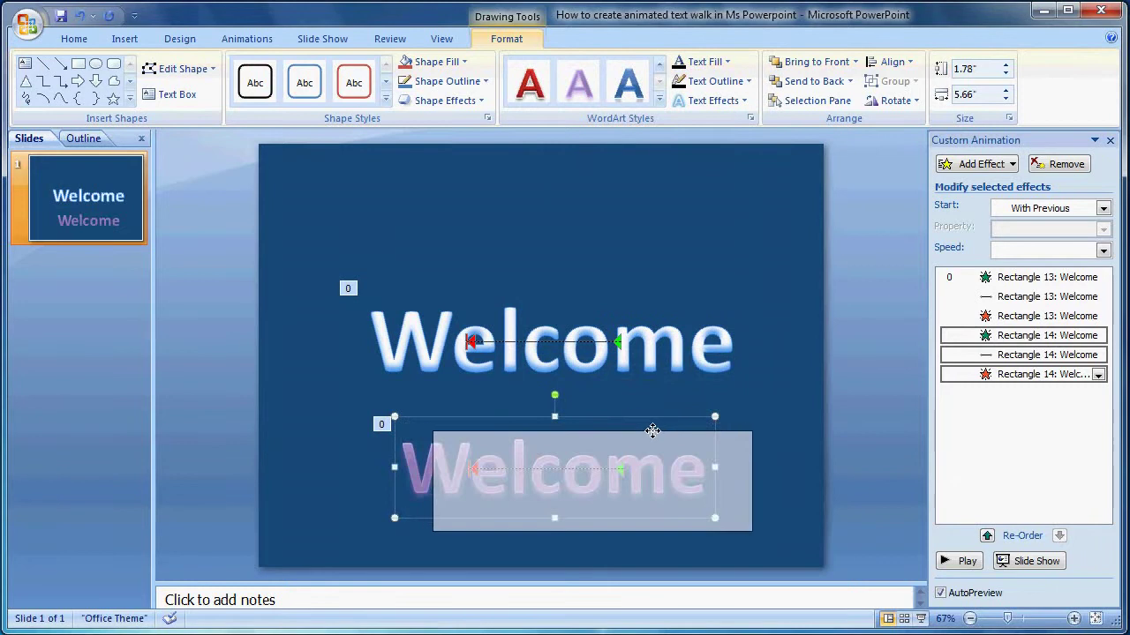
left_click_drag(676, 430, 689, 428)
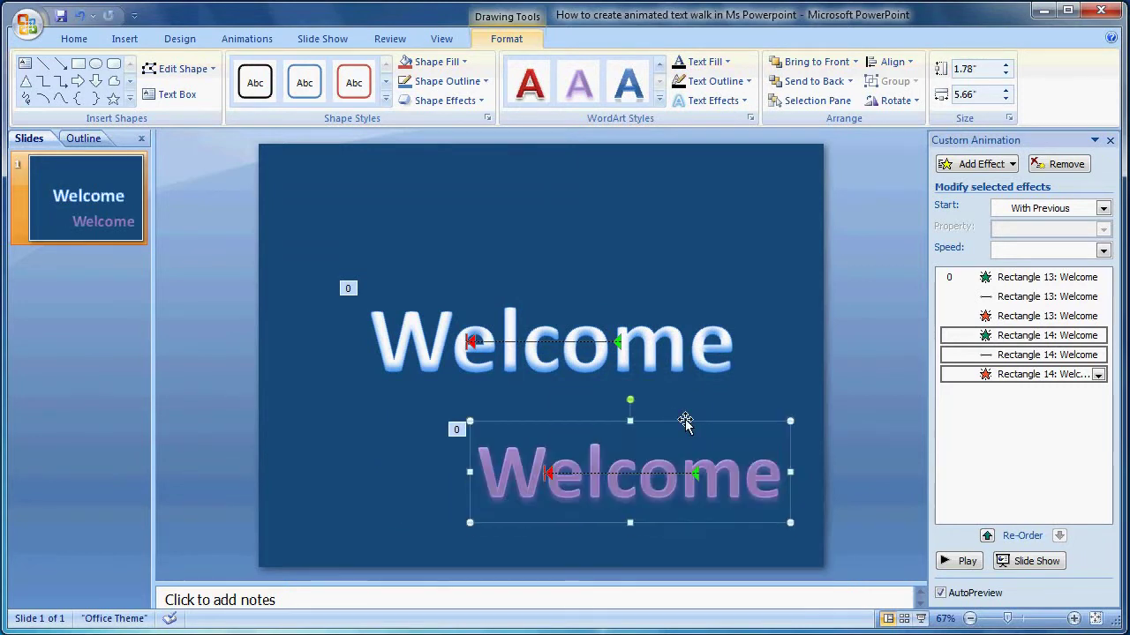
key("Left")
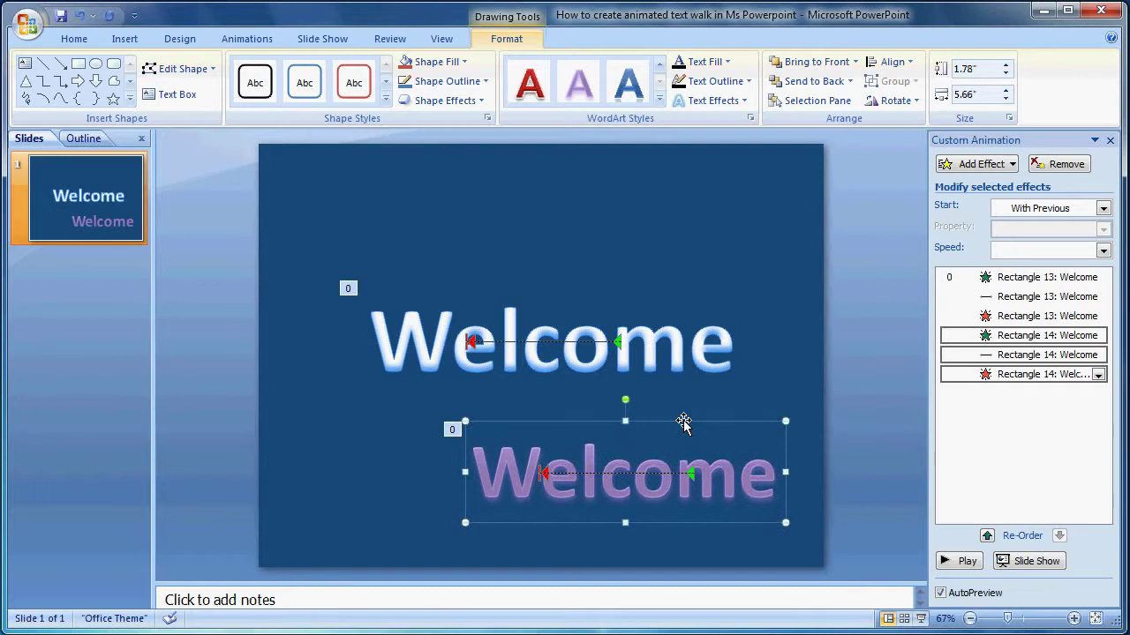
key("Right")
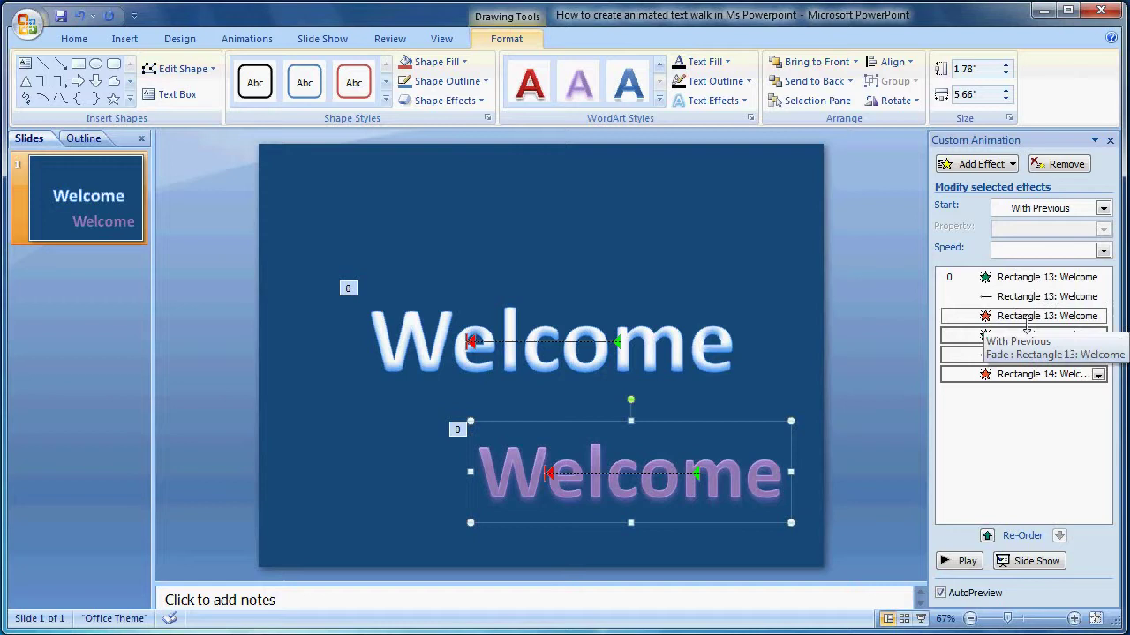
- Change the delay of the purple copy's Fade entrance
left_click(1053, 337)
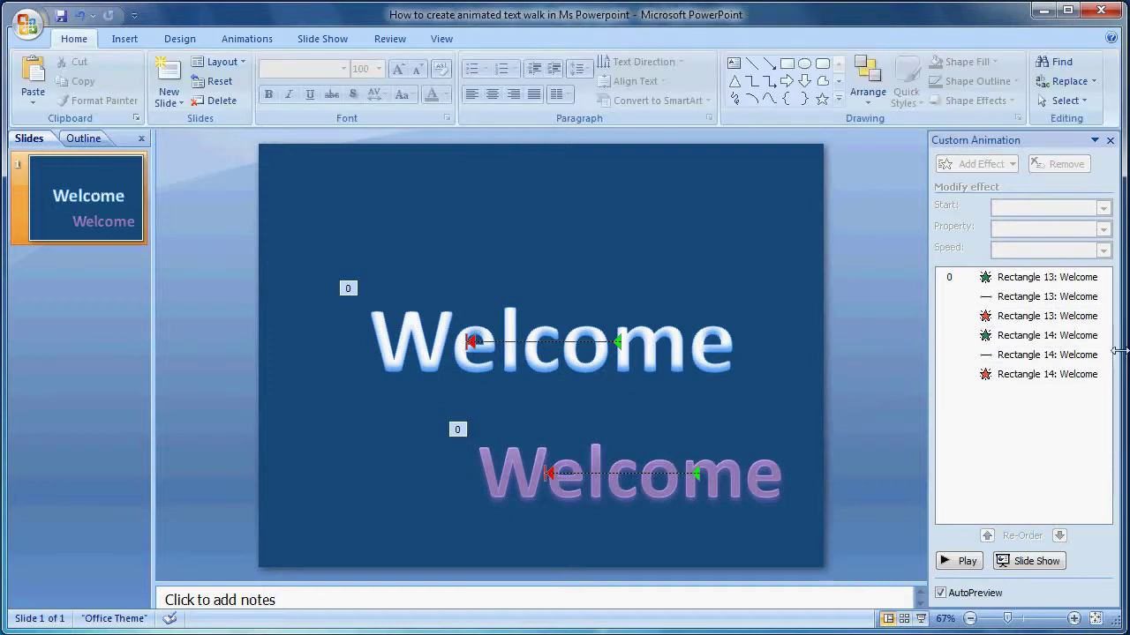
left_click(1097, 336)
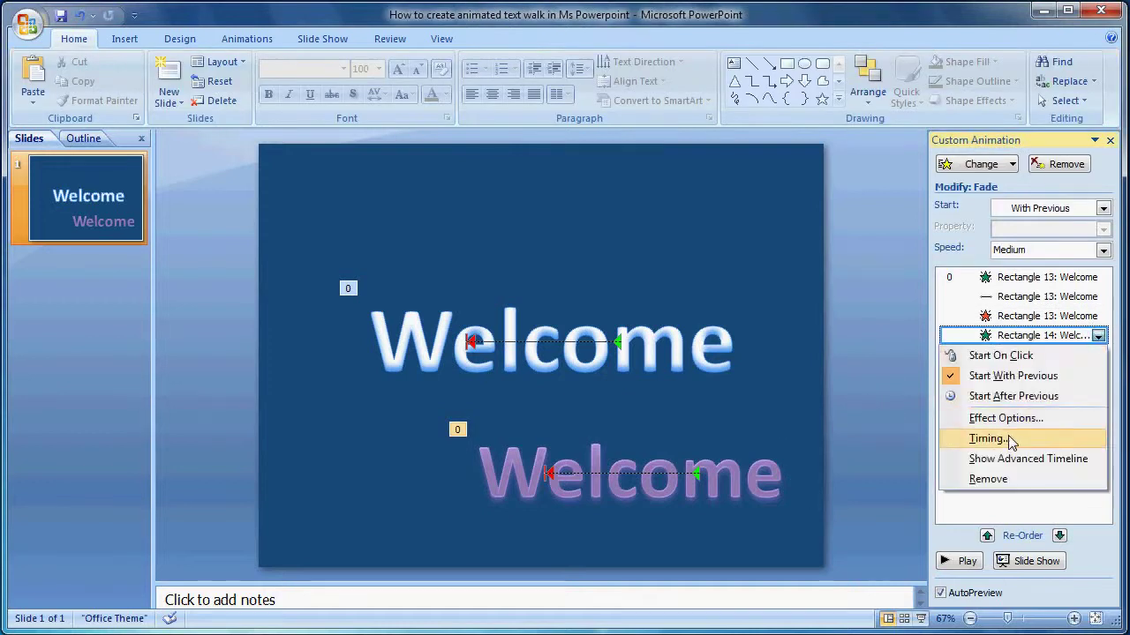
left_click(966, 434)
left_click_drag(512, 247, 426, 245)
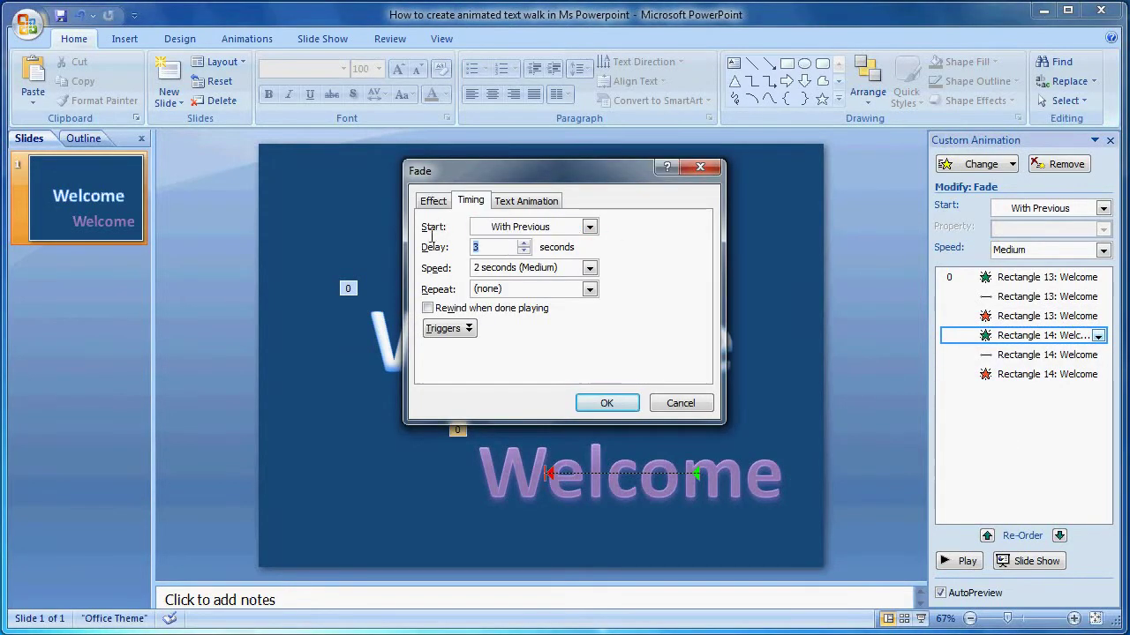
left_click(603, 403)
- Set the purple copy's Left motion duration to 27 seconds
left_click(1059, 355)
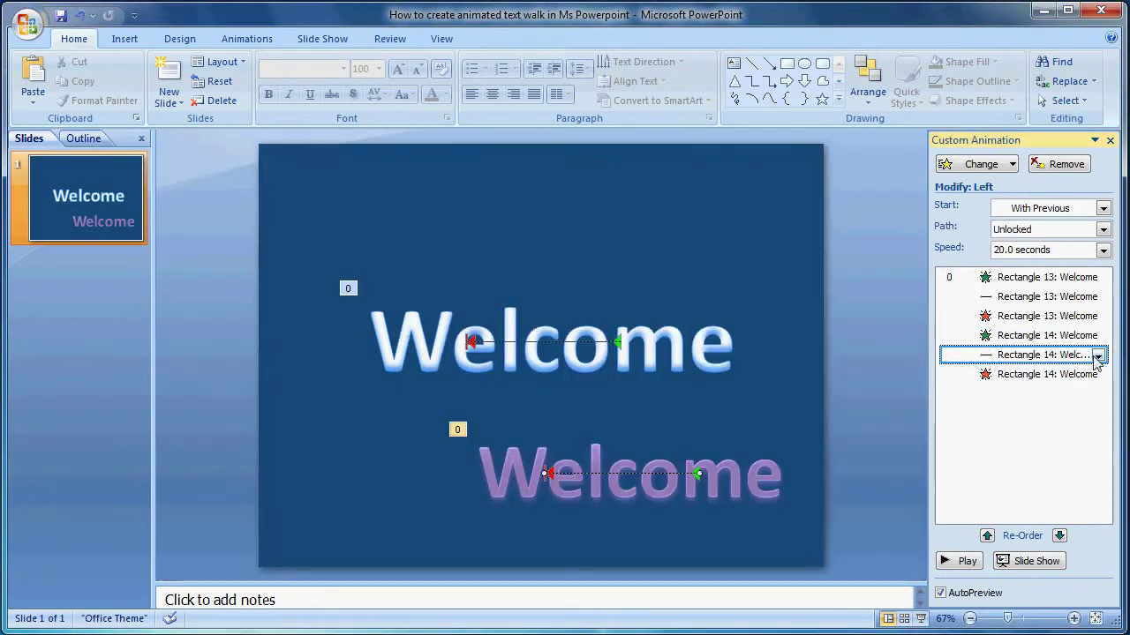
left_click(1097, 354)
left_click(980, 454)
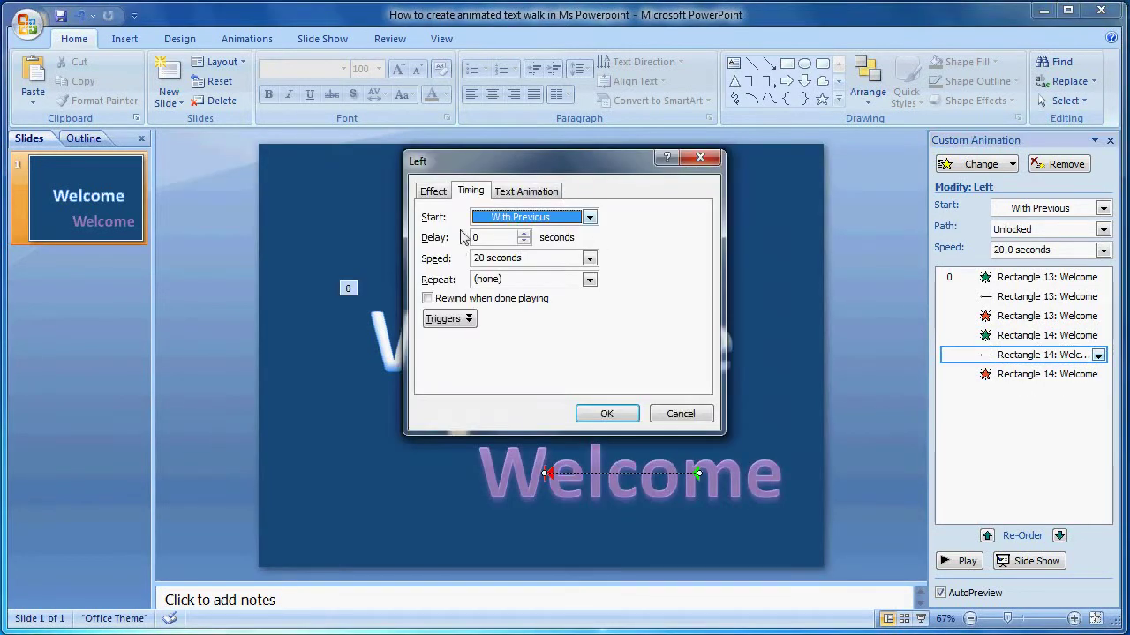
left_click(482, 256)
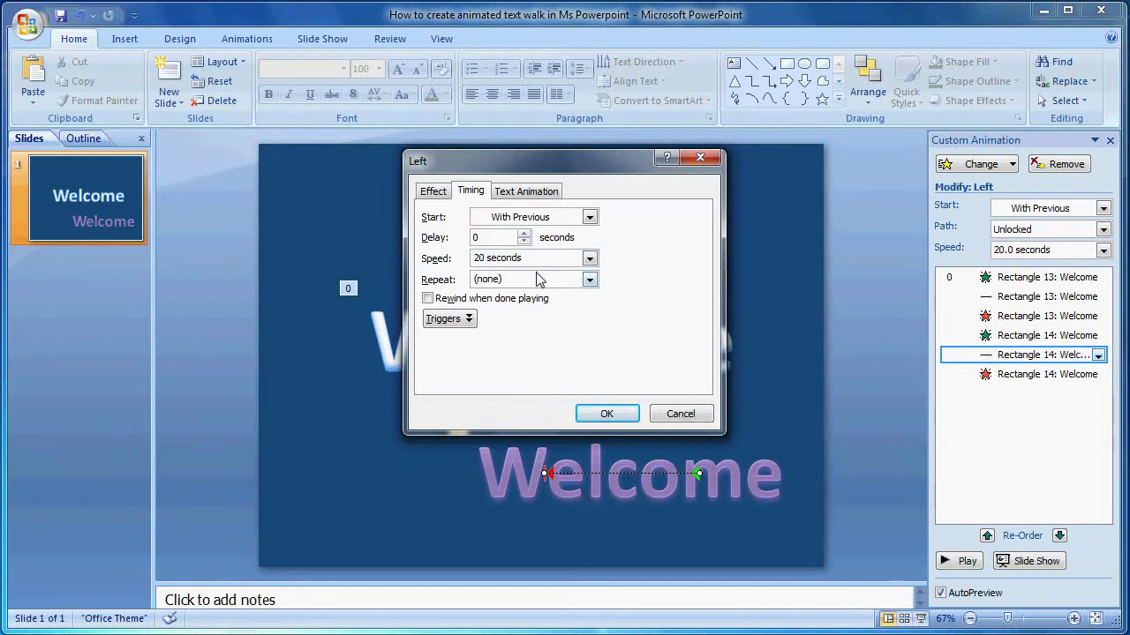
left_click(606, 413)
- Delay the purple copy's Fade exit by 14 seconds
left_click(1045, 374)
left_click(1098, 375)
left_click(975, 474)
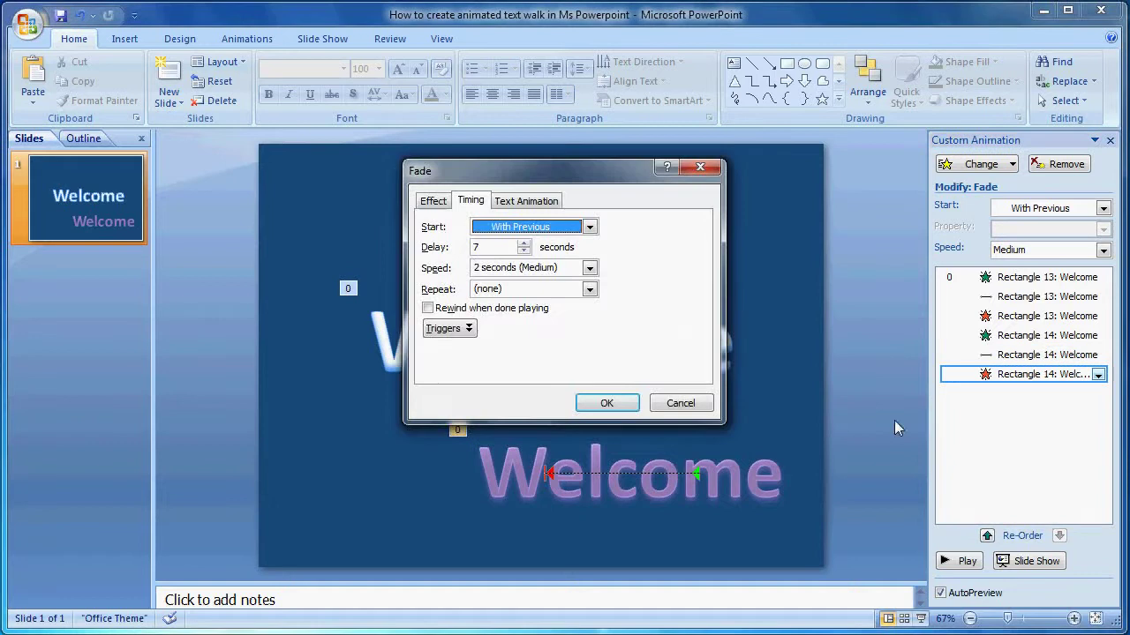
double_click(475, 247)
type("14")
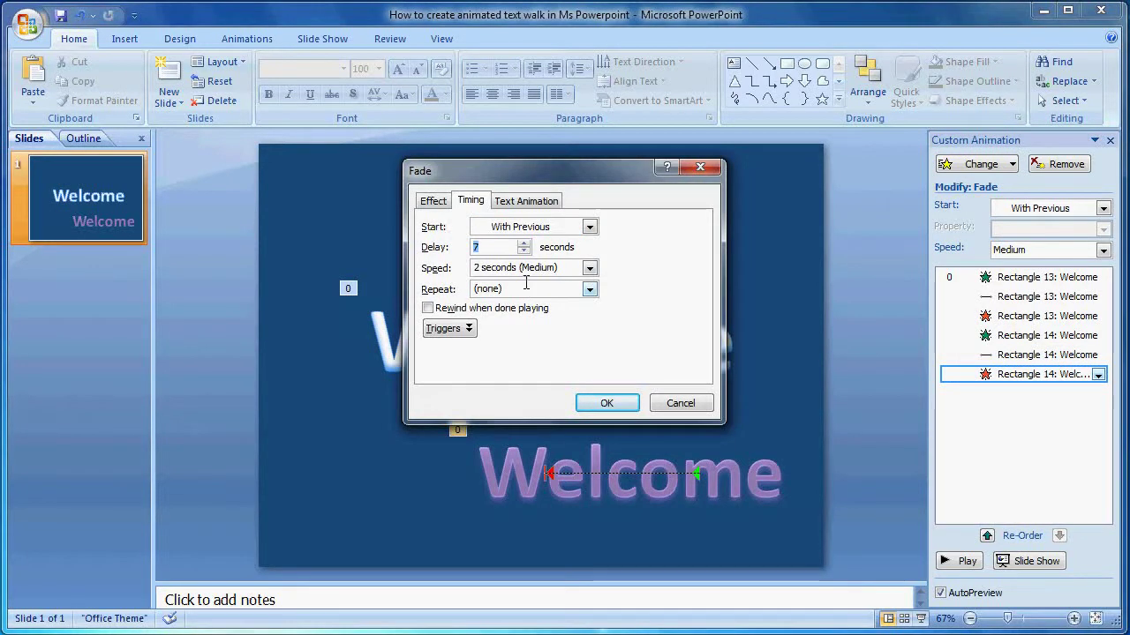
left_click(603, 403)
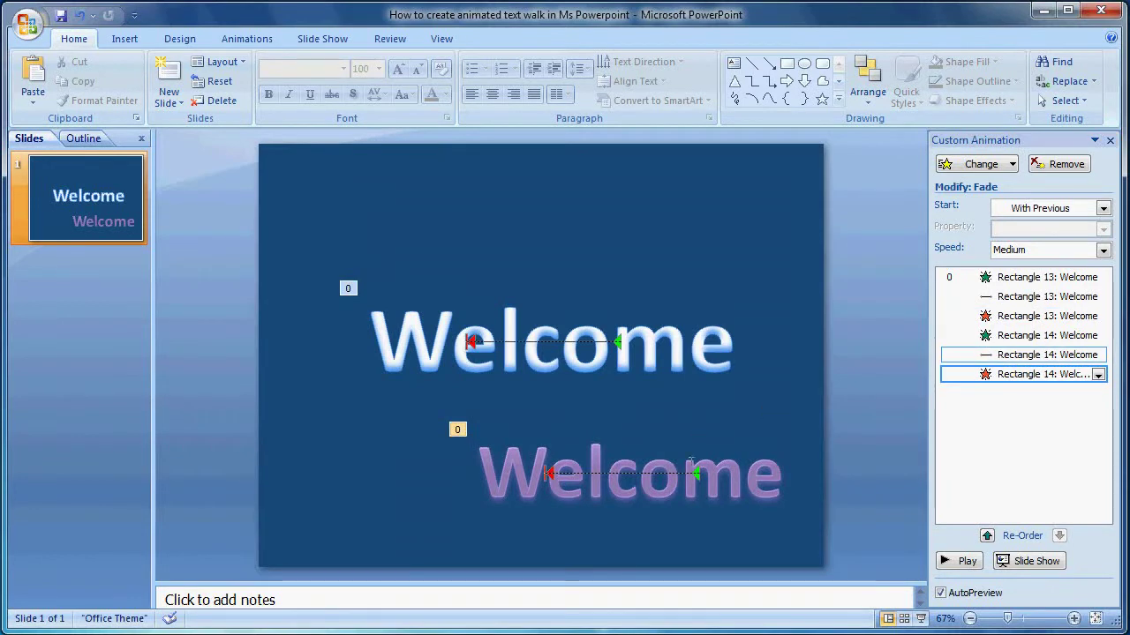
left_click(708, 463)
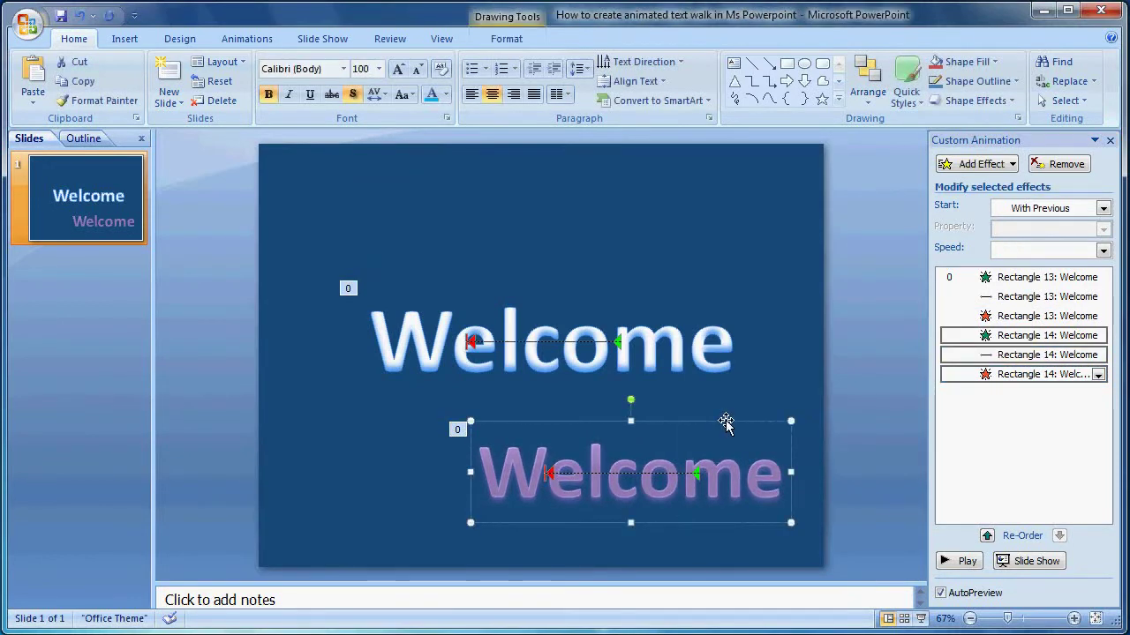
- Copy the purple Welcome, paste it, and move the copy to the top left
right_click(726, 422)
left_click(737, 192)
right_click(737, 191)
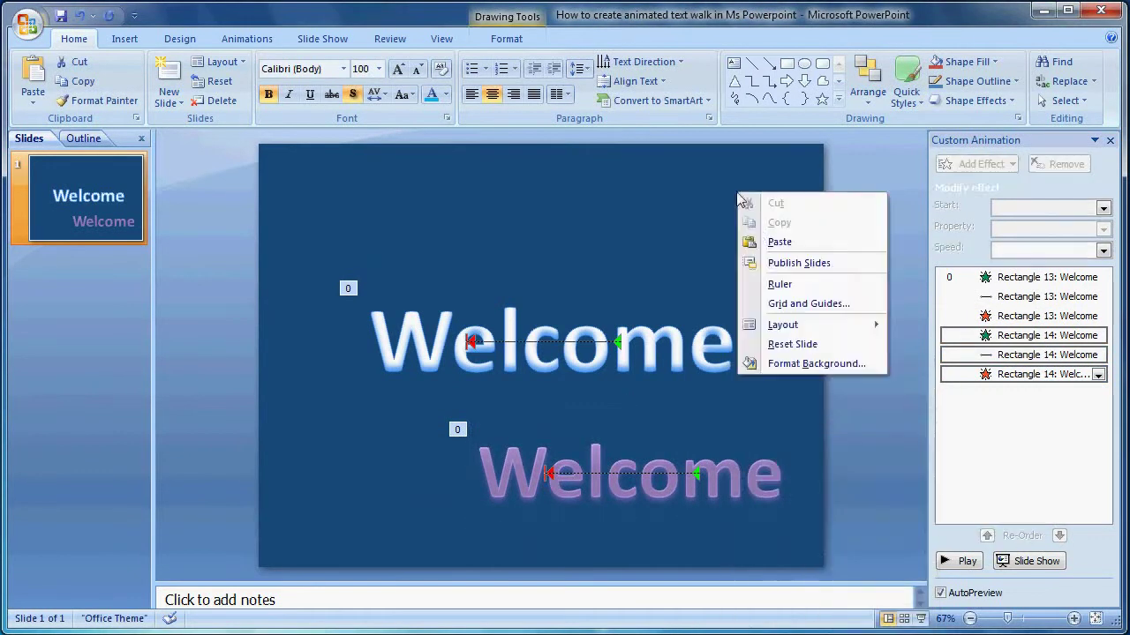
left_click(759, 242)
left_click_drag(654, 433, 497, 174)
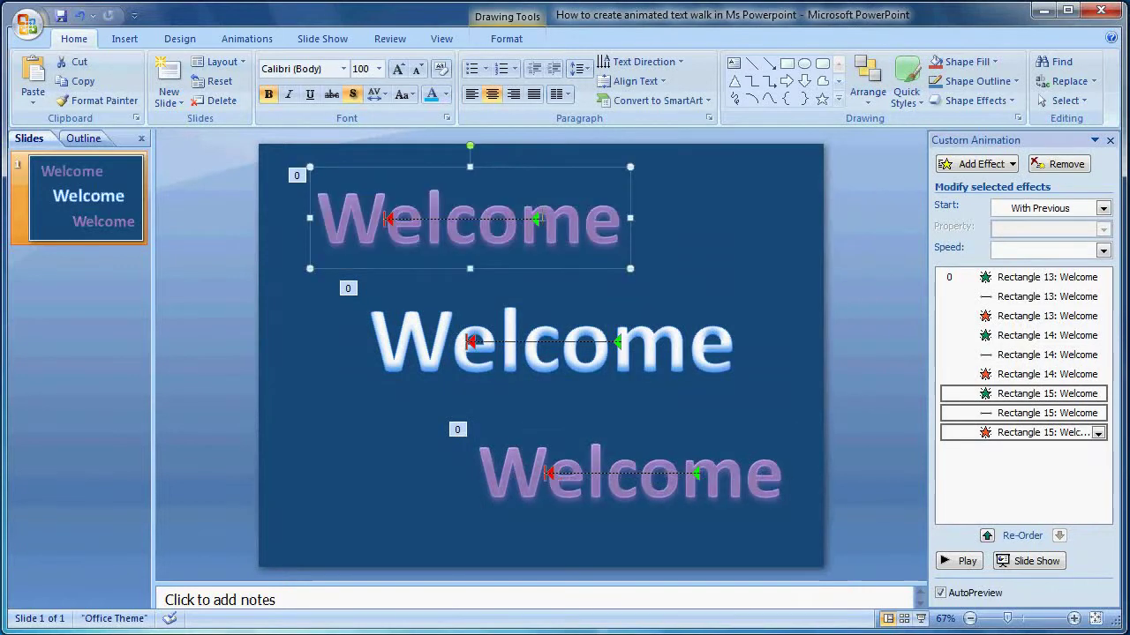
- Make the top Welcome 80 pt with a light blue font colour
double_click(527, 211)
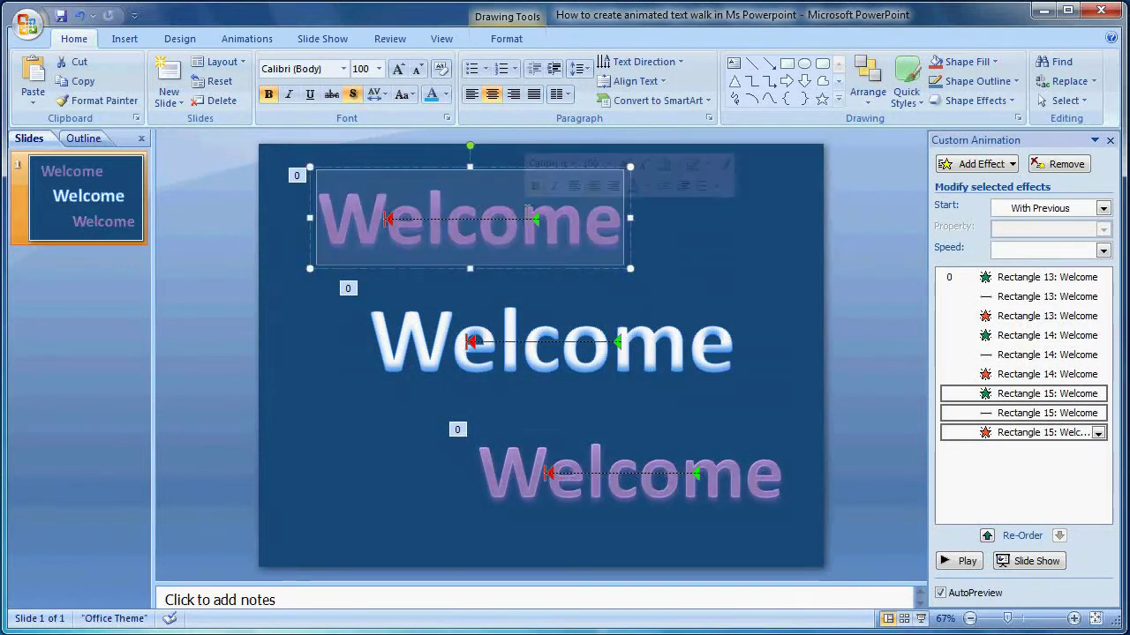
left_click(379, 69)
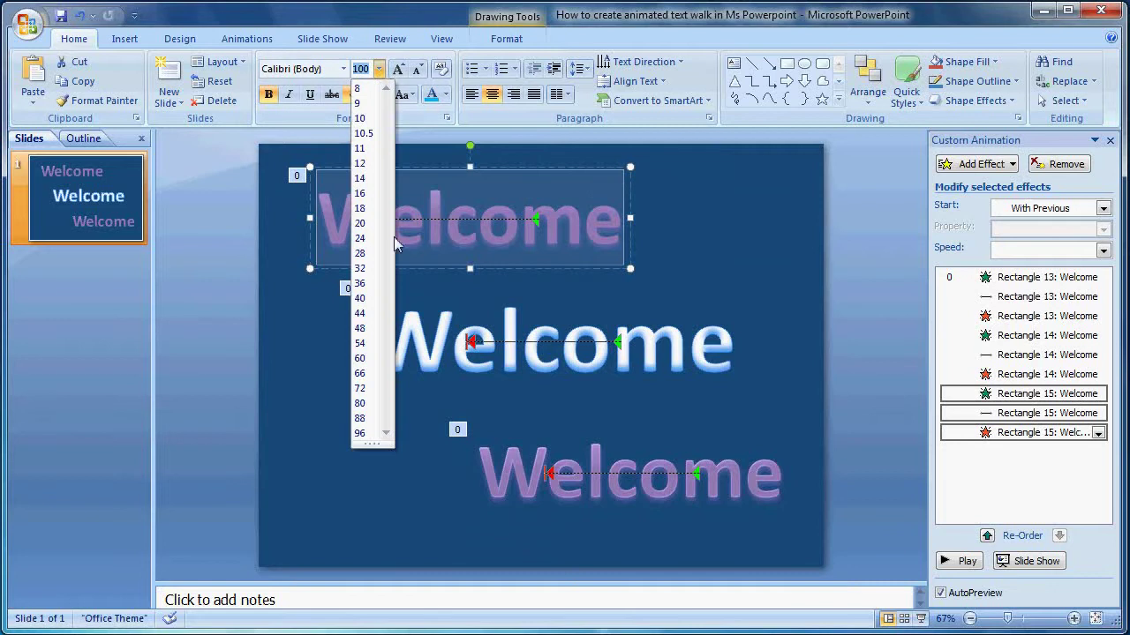
left_click(365, 395)
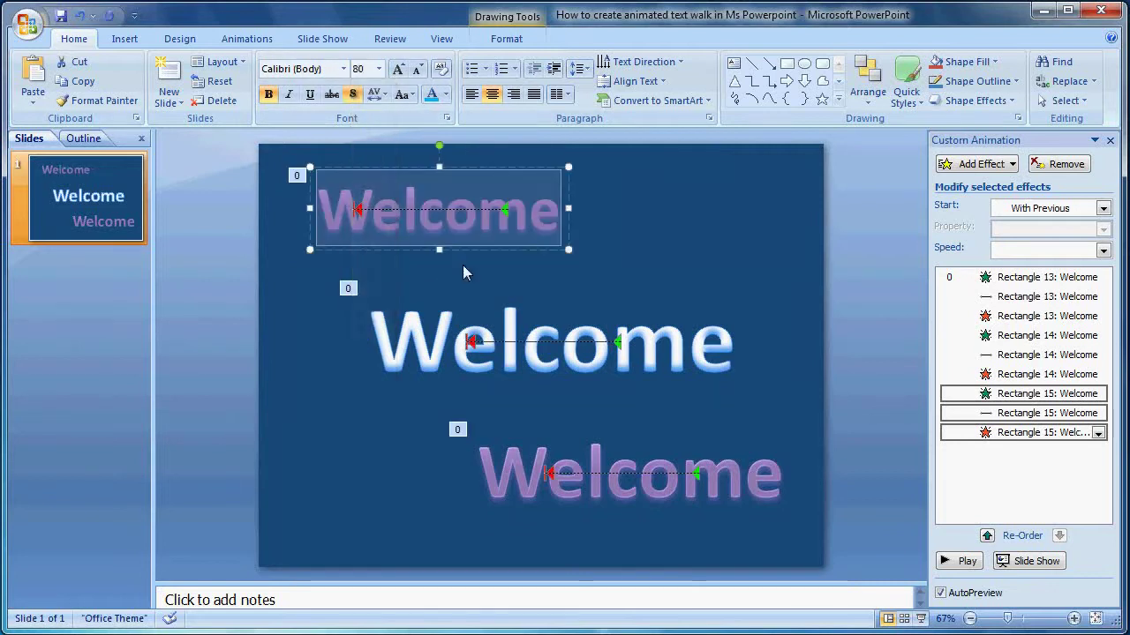
left_click(446, 95)
left_click(521, 227)
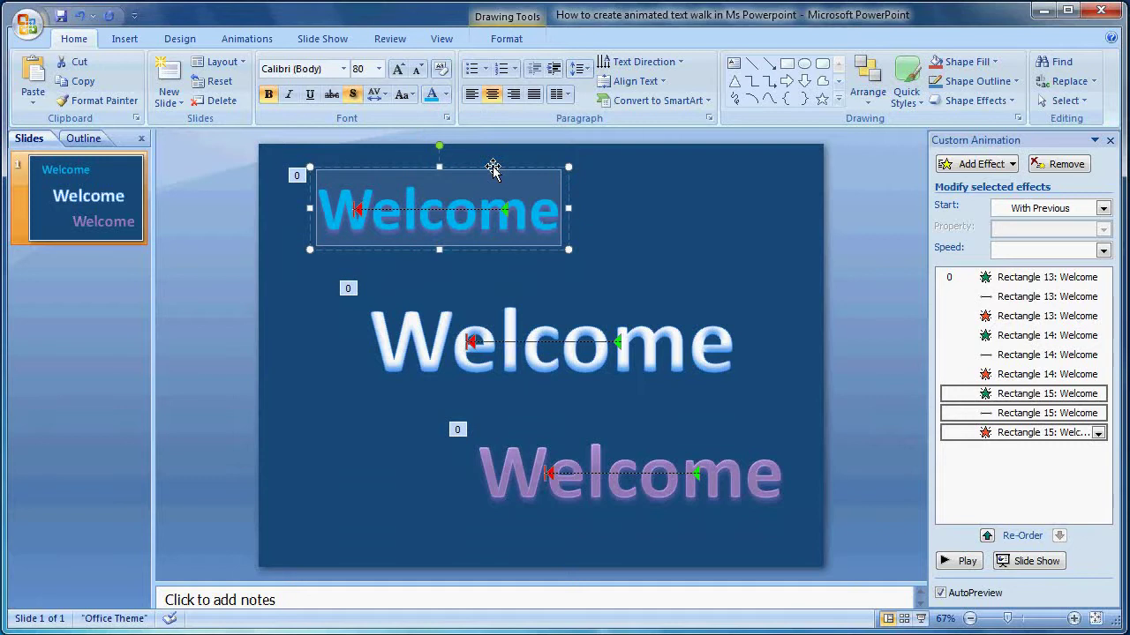
- Nudge the blue Welcome slightly right and down into place
key("Left")
left_click(492, 168)
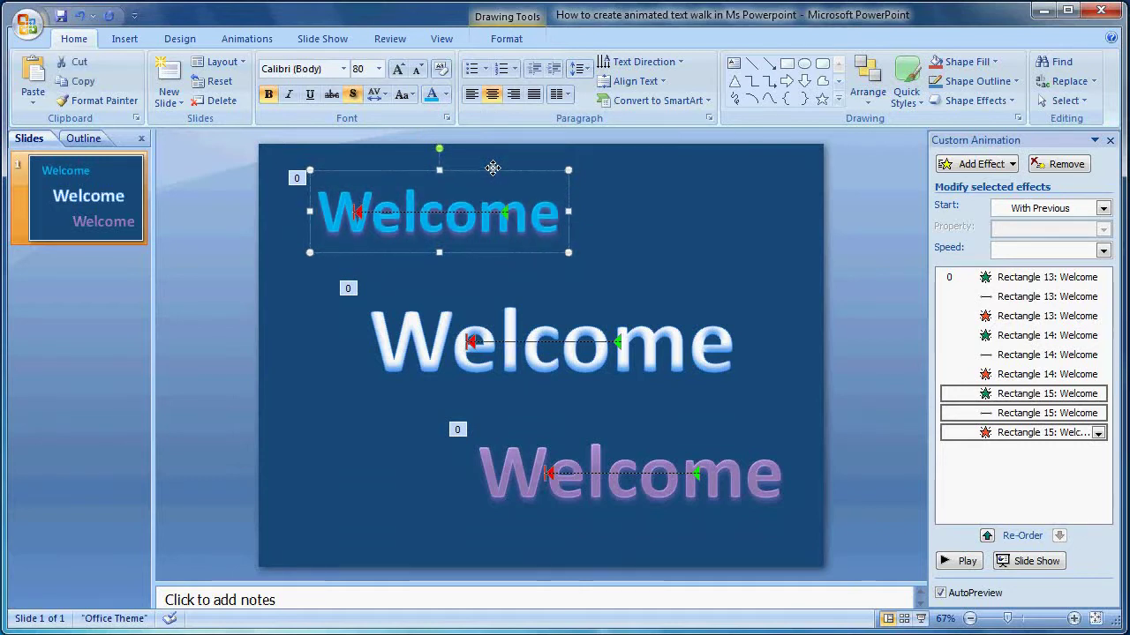
key("Right")
key("Right")
key("Right")
key("Down")
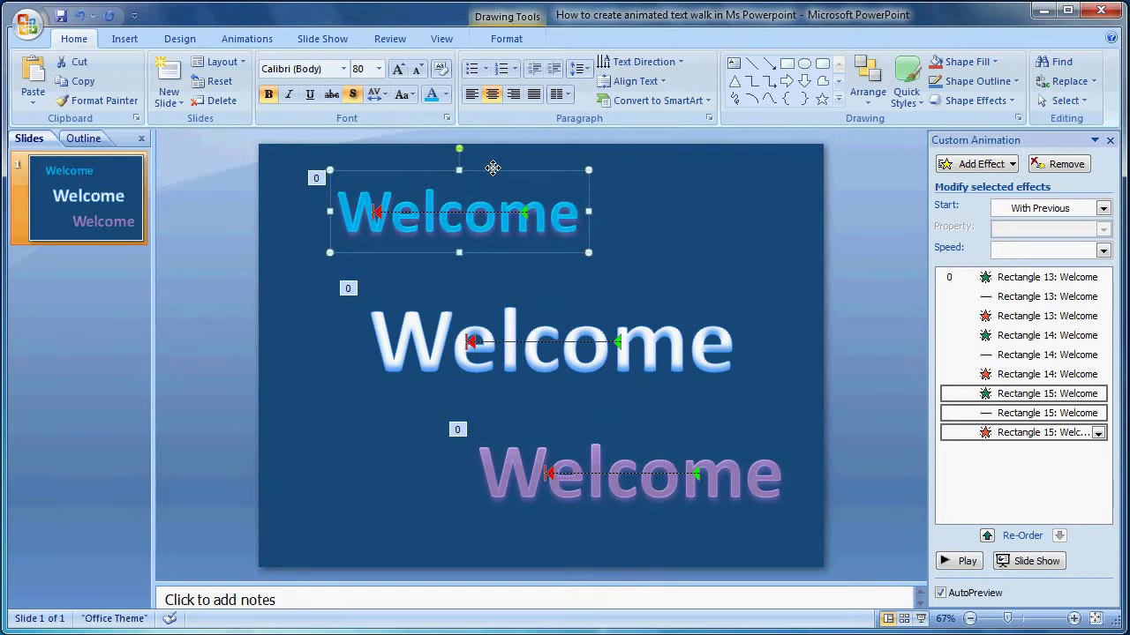
key("Right")
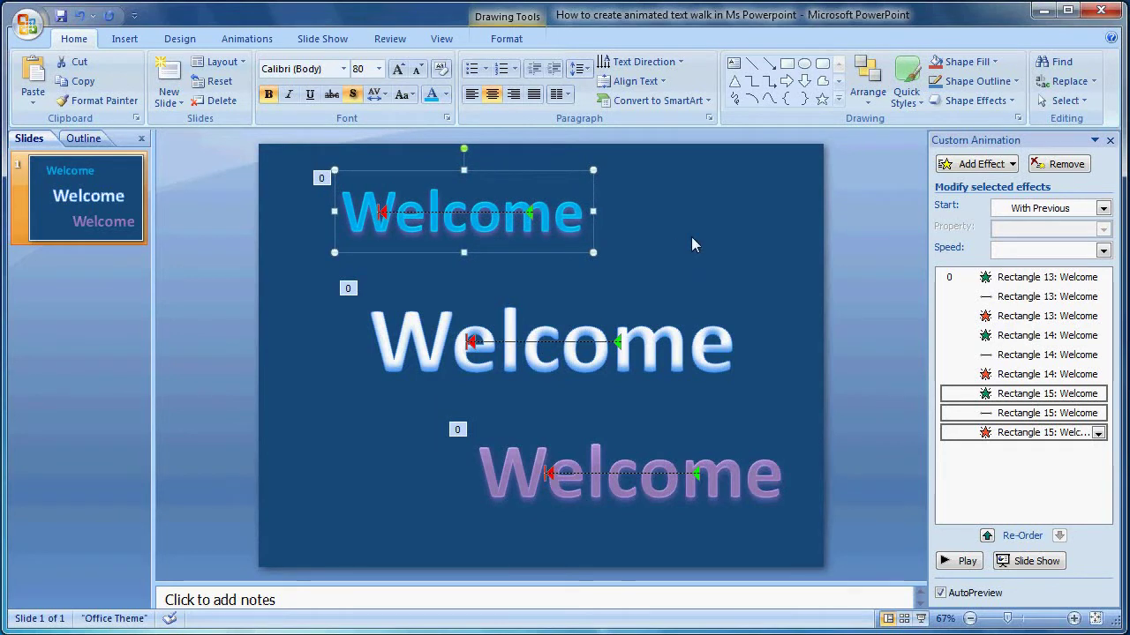
left_click(724, 232)
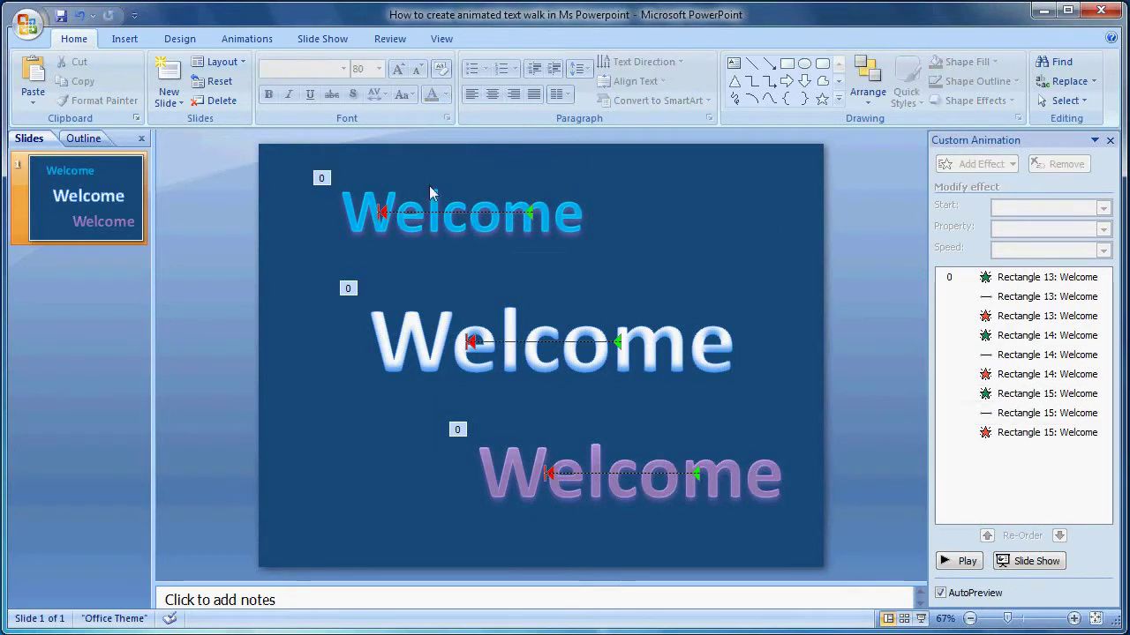
- Set the blue Welcome's Fade entrance delay to 17 seconds
left_click(584, 215)
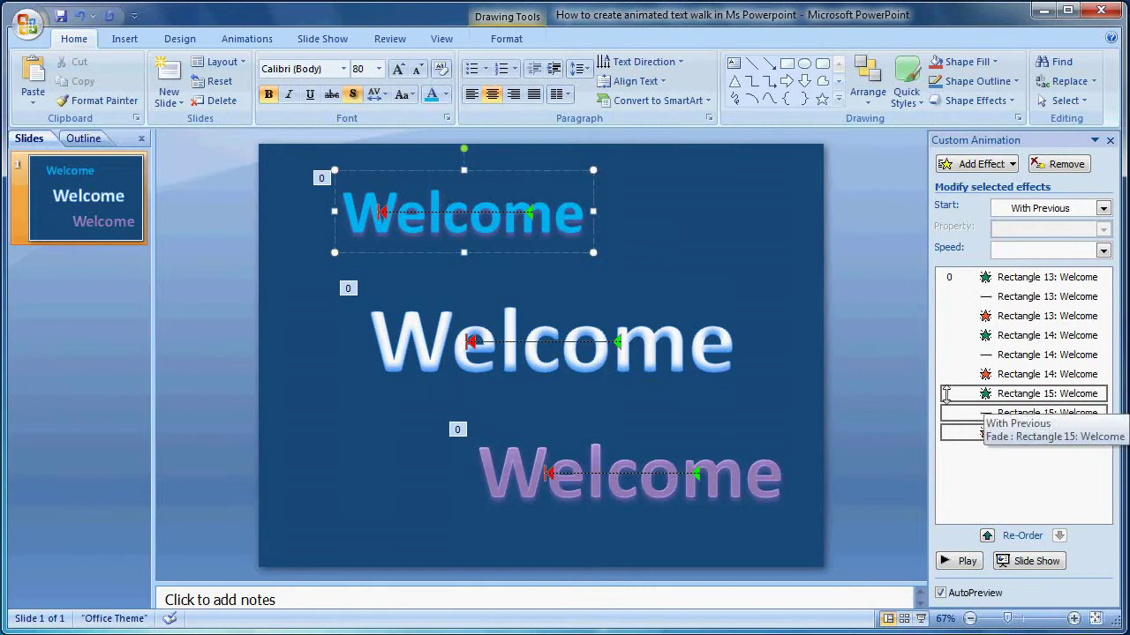
left_click(841, 375)
left_click(1058, 395)
left_click(1098, 394)
left_click(975, 499)
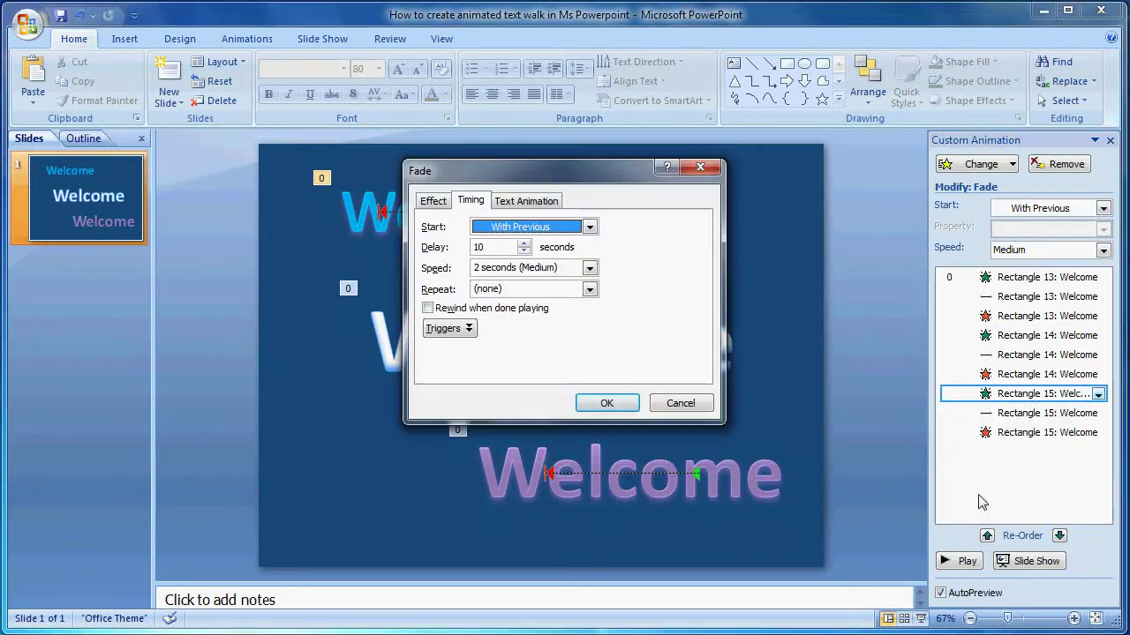
double_click(470, 247)
double_click(471, 247)
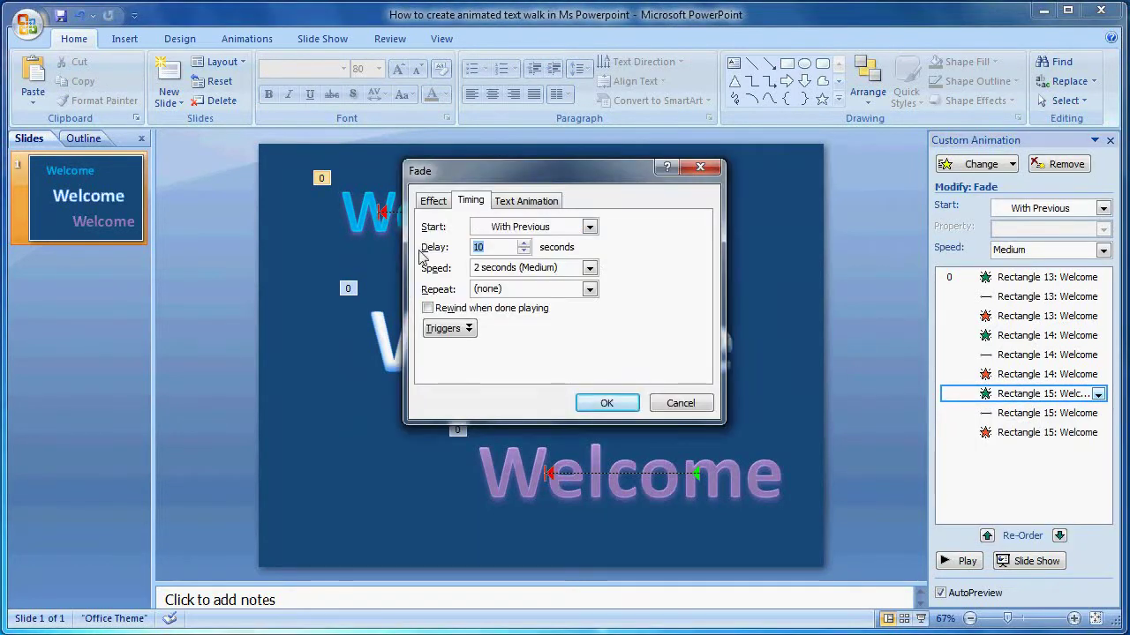
left_click(609, 403)
- Set the blue Welcome's Left motion duration to 34 seconds
left_click(1059, 413)
left_click(1097, 413)
left_click(989, 517)
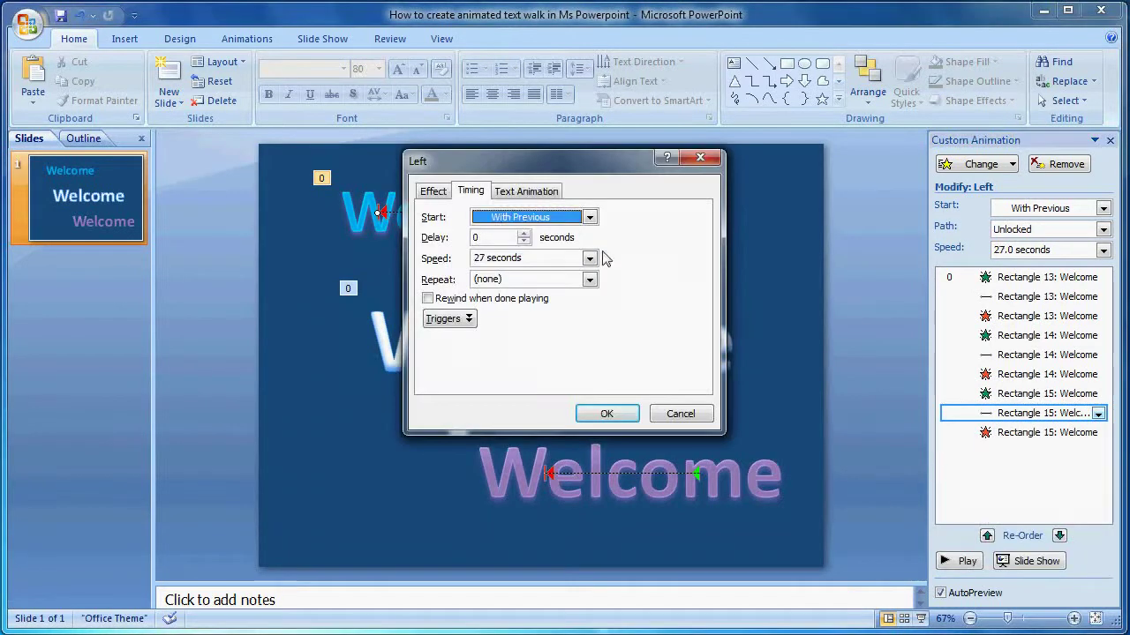
left_click(485, 260)
left_click(485, 262)
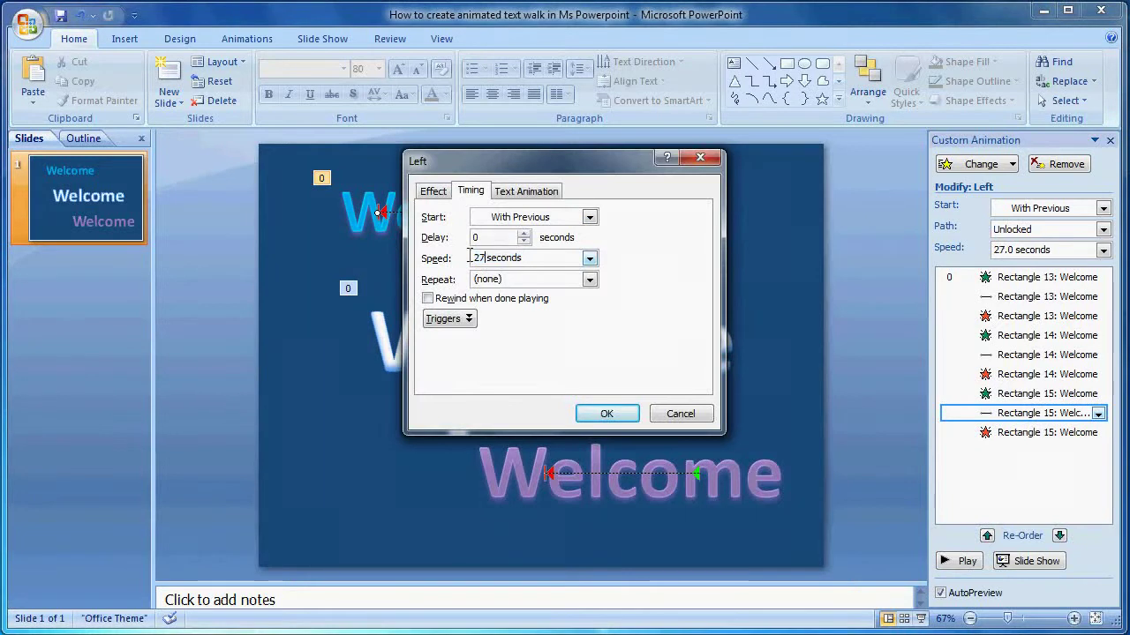
type("34")
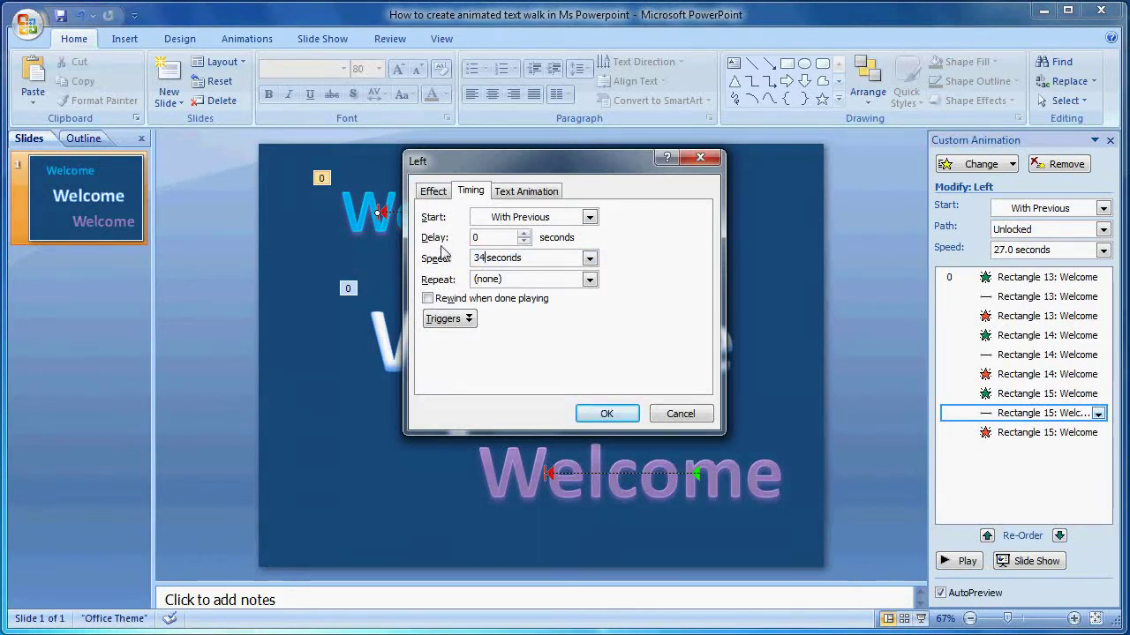
left_click(606, 413)
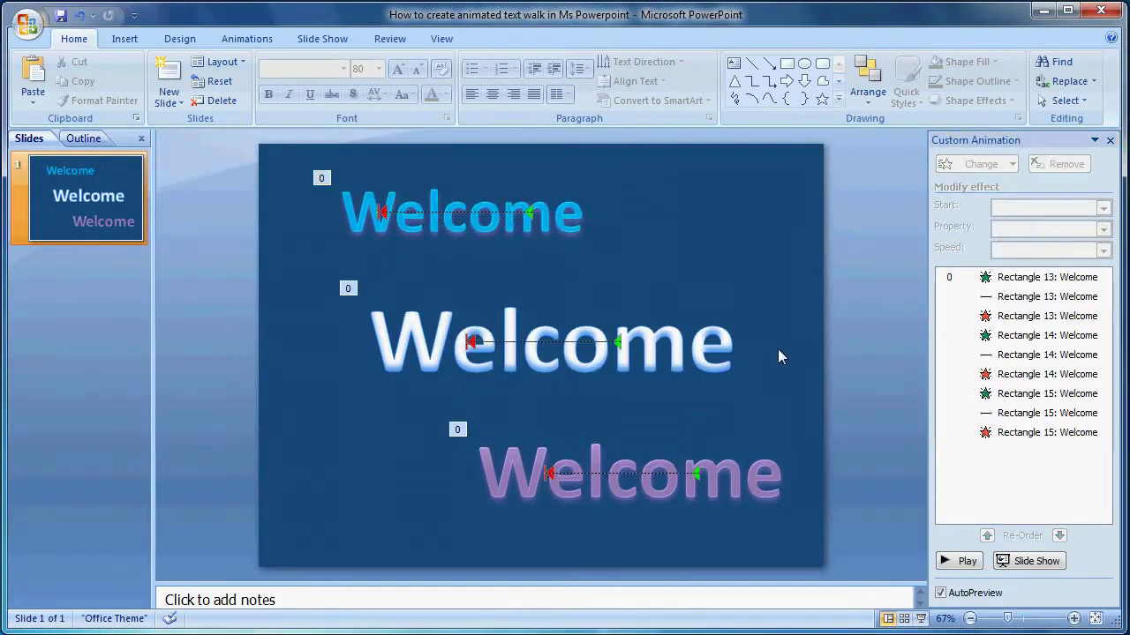
- Set the blue Welcome's Fade exit delay to 21 seconds
left_click(1084, 432)
left_click(1098, 433)
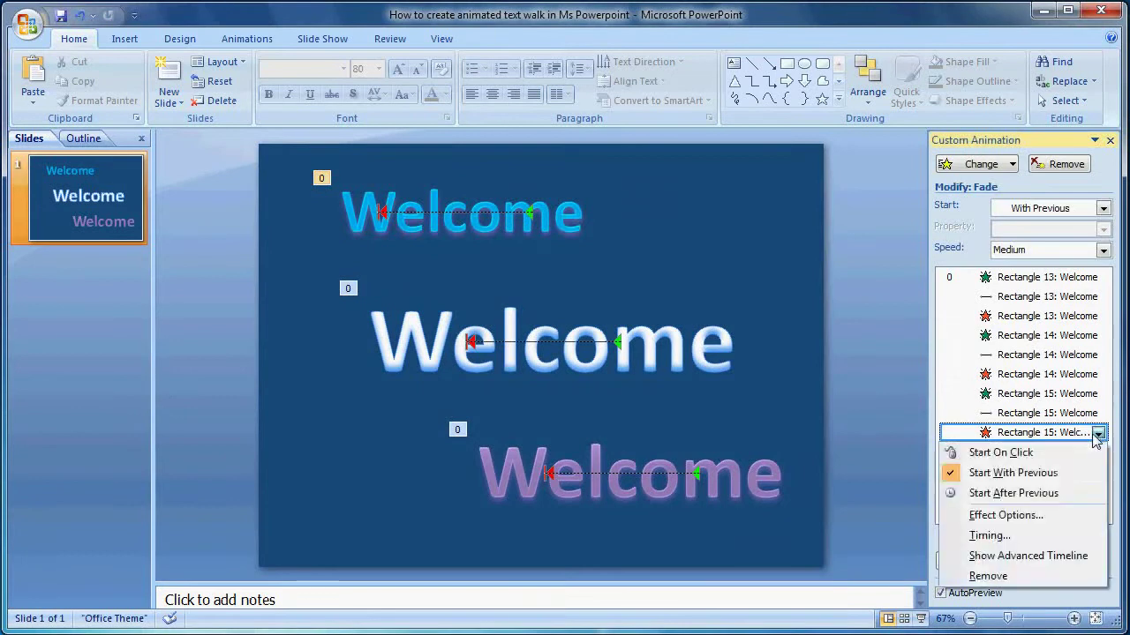
left_click(980, 536)
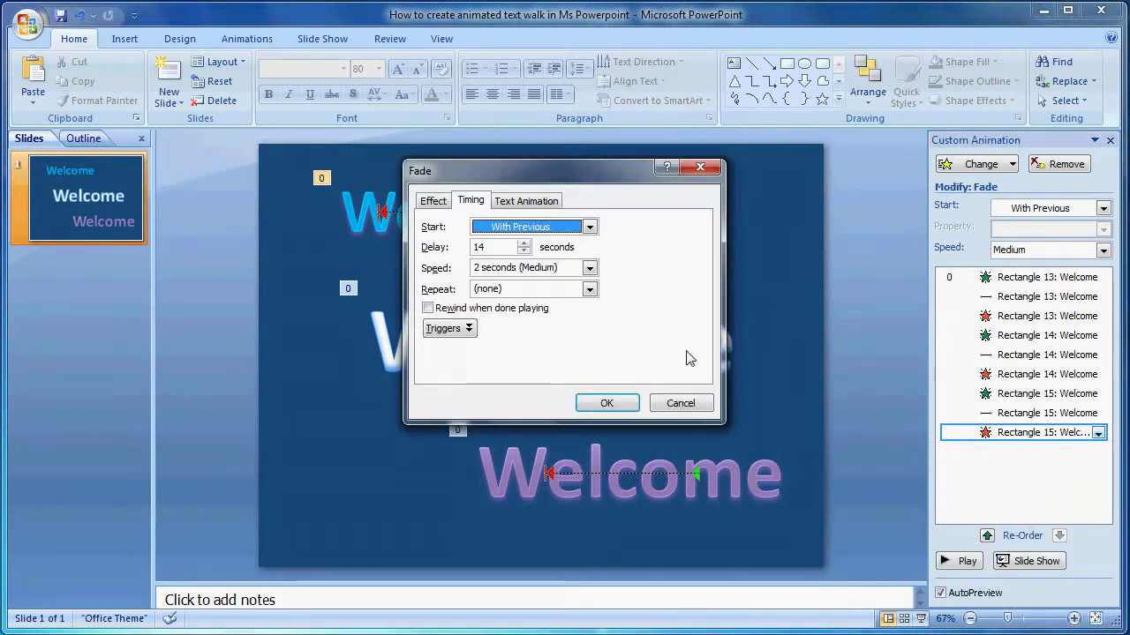
left_click(482, 248)
left_click_drag(495, 247, 471, 247)
type("2")
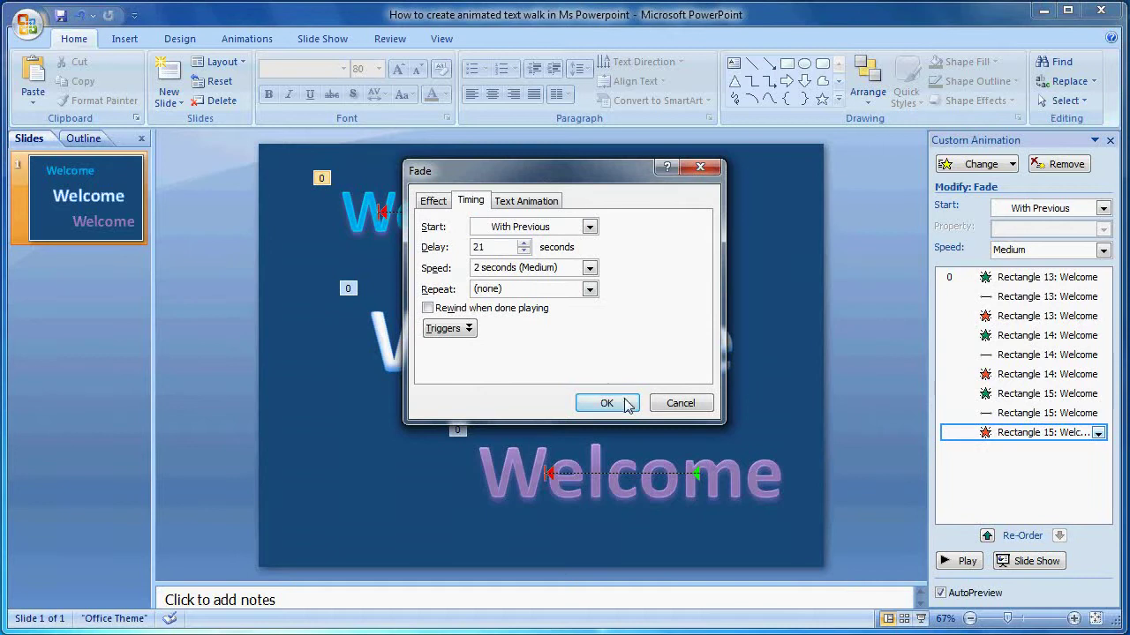
left_click(606, 403)
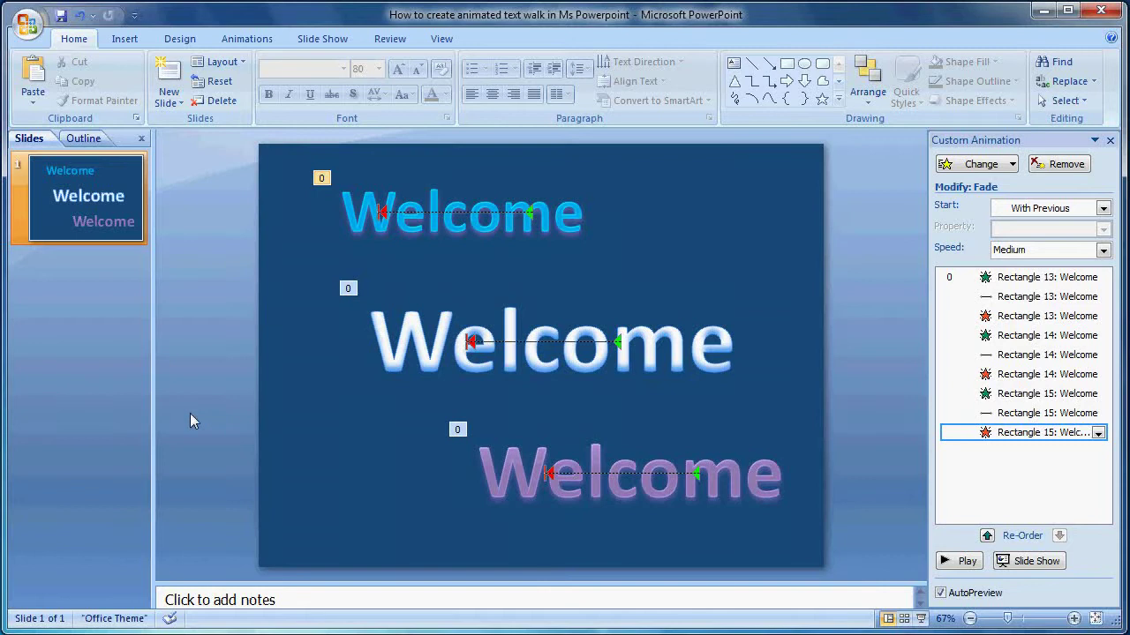
- Nudge the purple Welcome slightly lower
left_click_drag(189, 413, 848, 528)
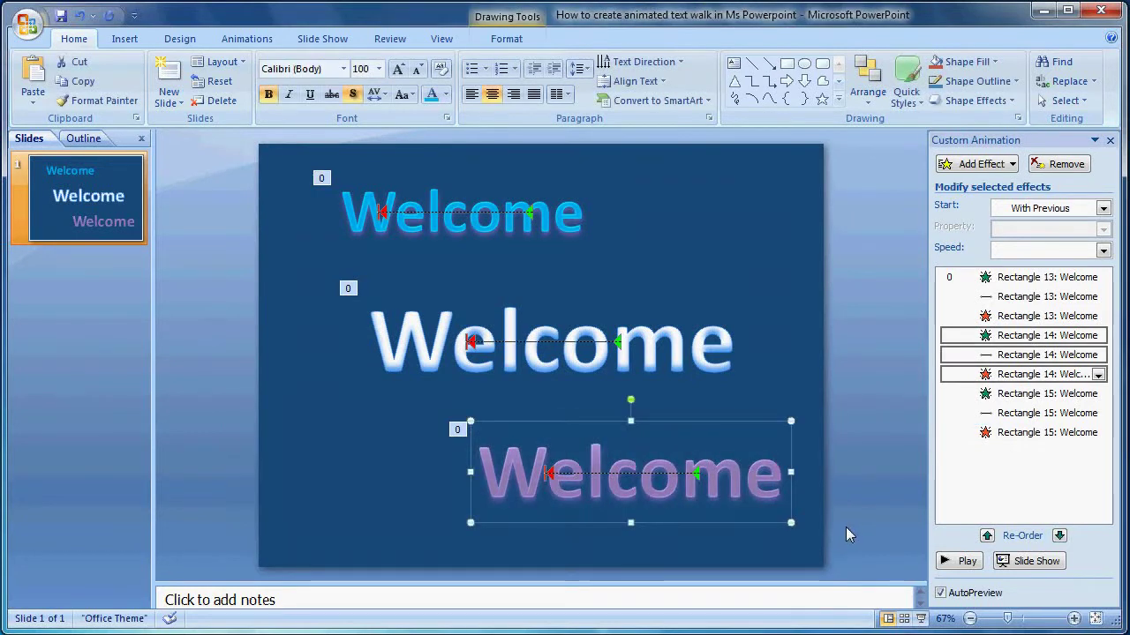
key("Down")
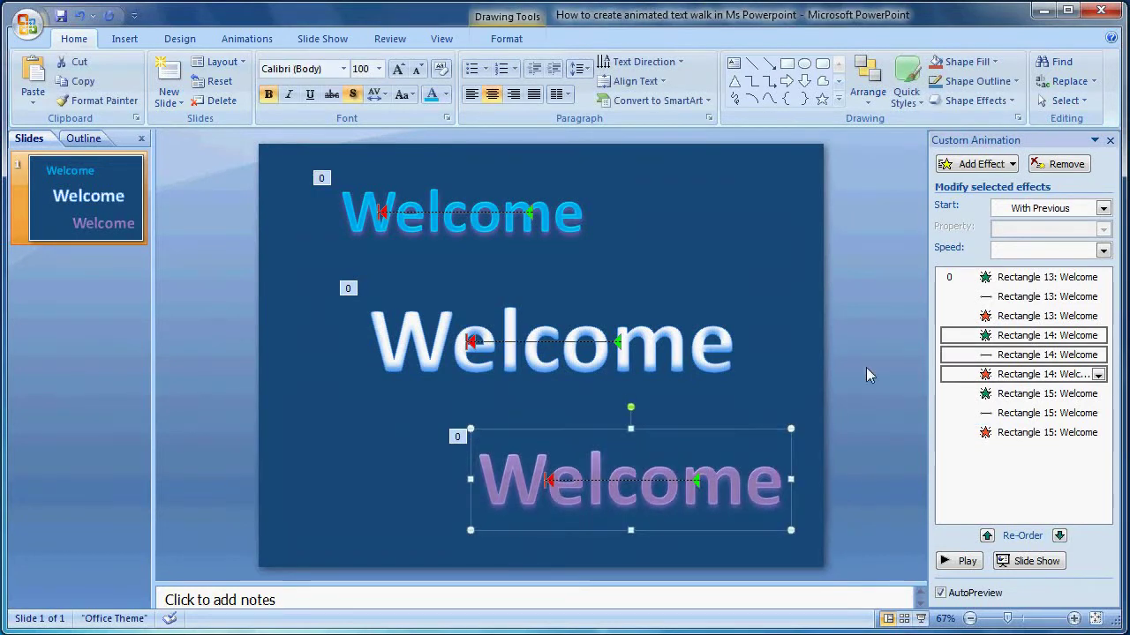
left_click(856, 301)
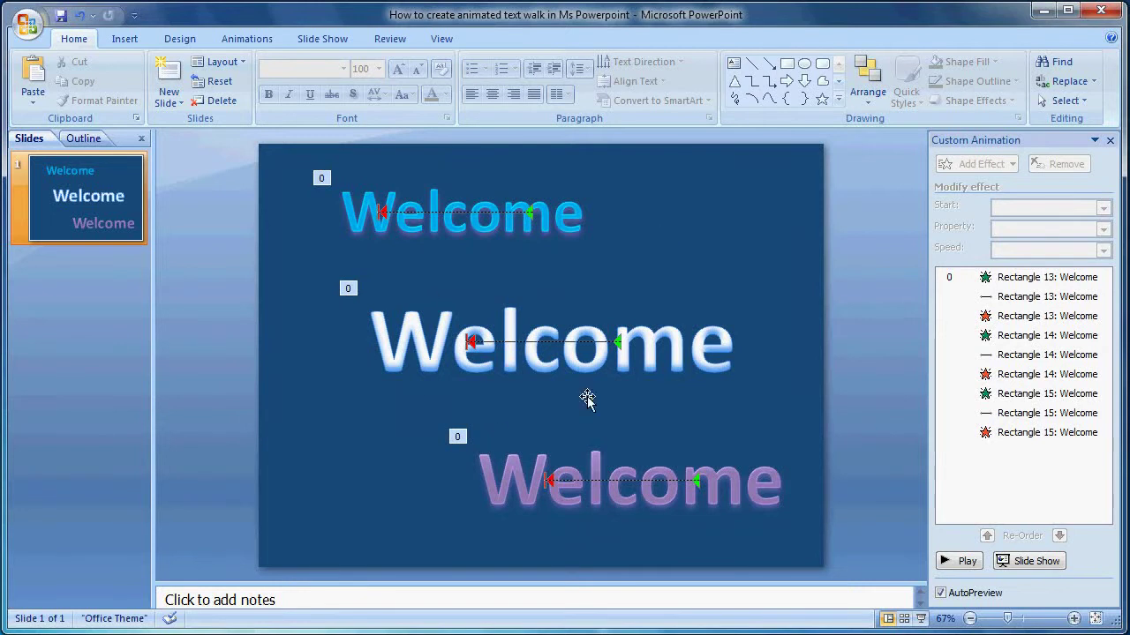
- Run the slide show From Beginning to watch the three Welcome animations
left_click(313, 40)
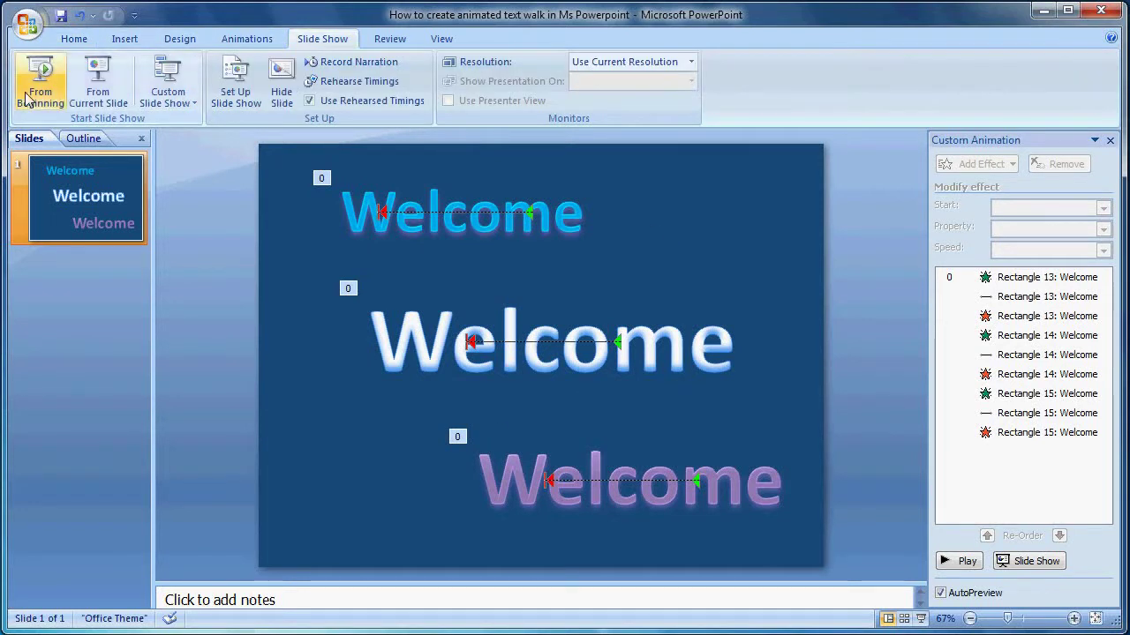
left_click(28, 98)
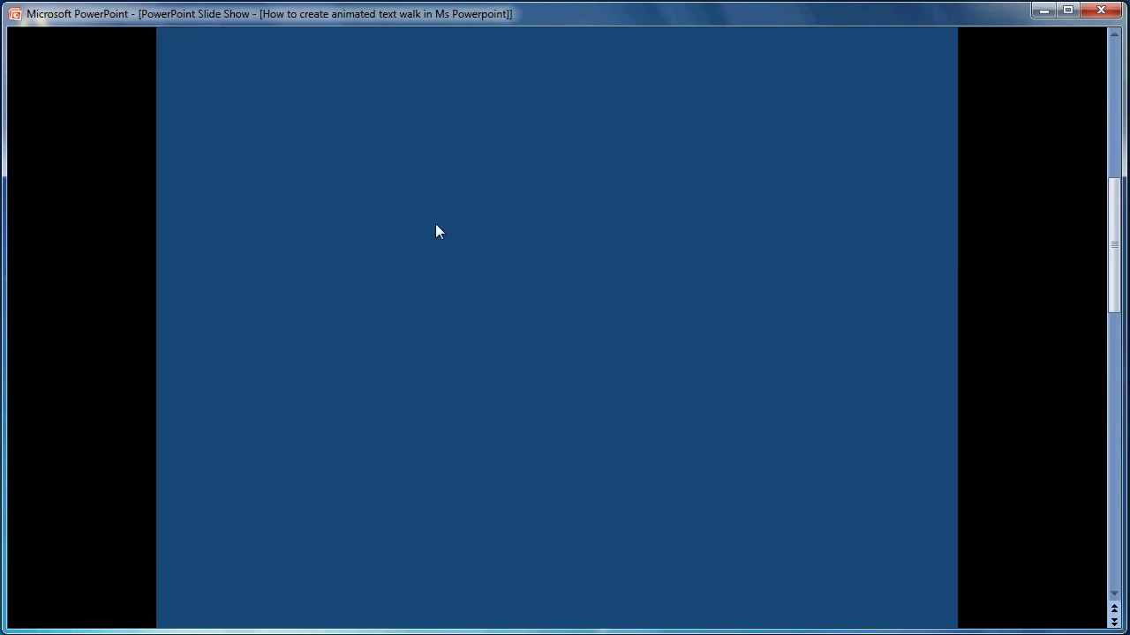
left_click(254, 363)
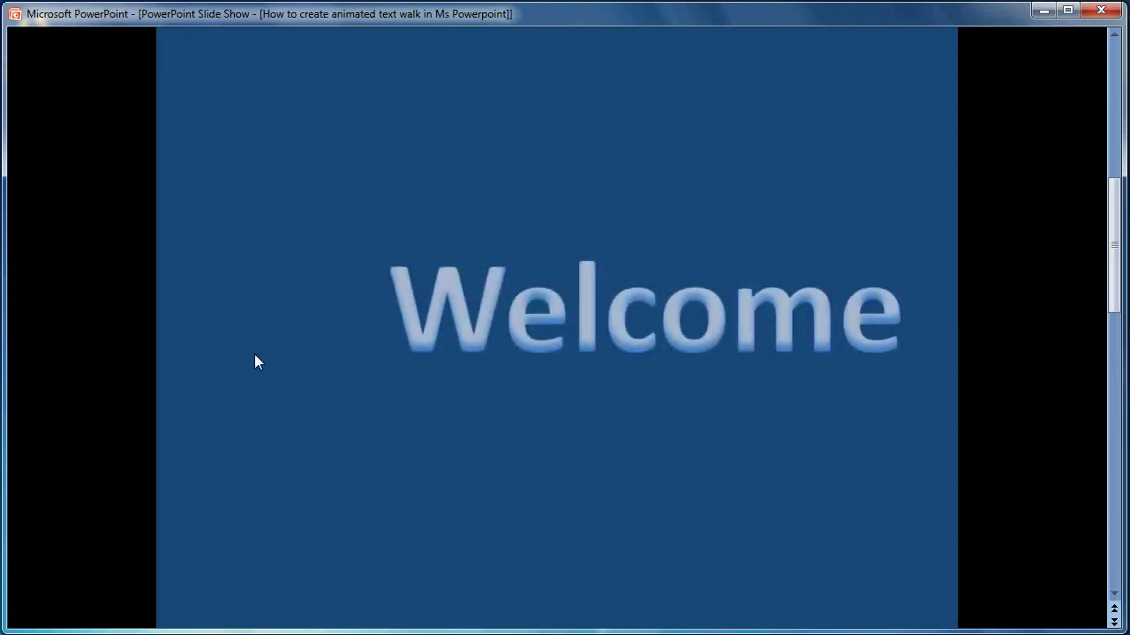